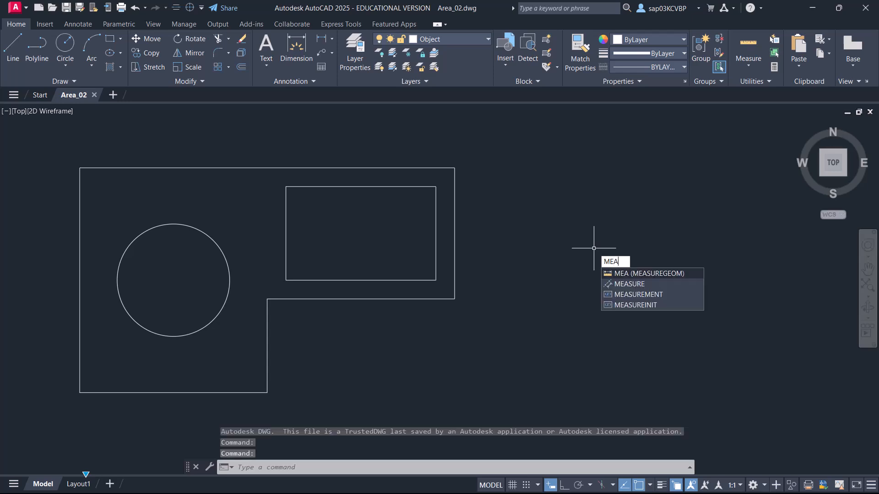
Quick-measure the combined area of the region around the inner shapes, the circle interior and the inner rectangle interior.
{"action": "key", "text": "Return"}
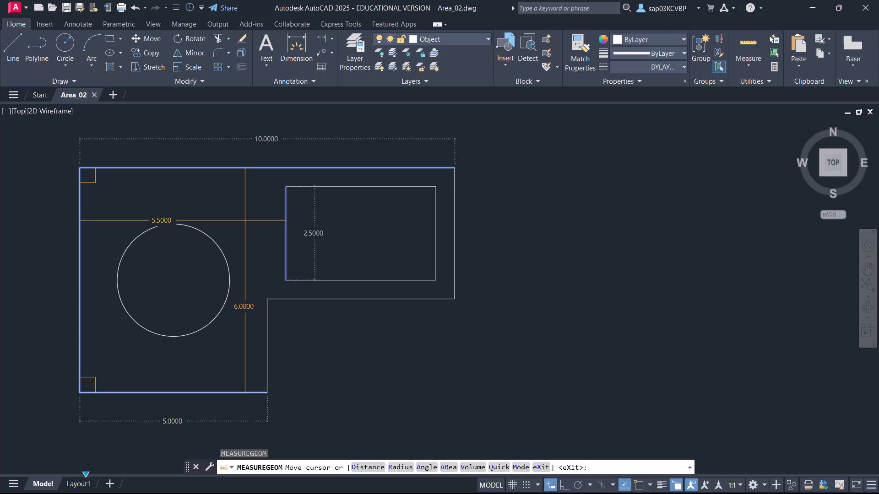
{"action": "left_click", "coordinate": [245, 220]}
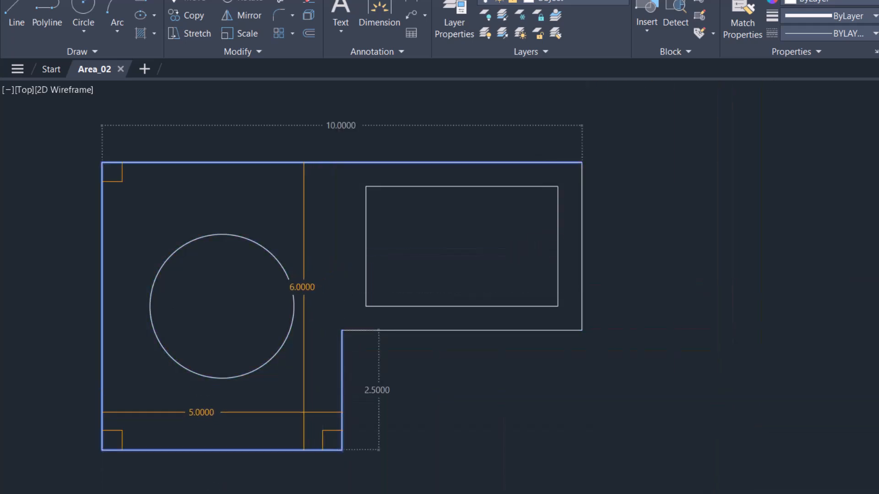
{"action": "left_click", "coordinate": [303, 412]}
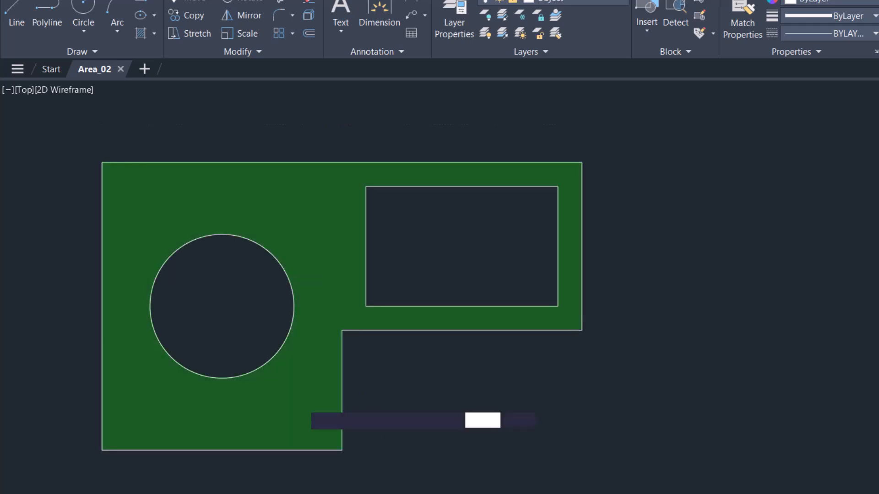
{"action": "left_click", "coordinate": [229, 332], "text": "shift"}
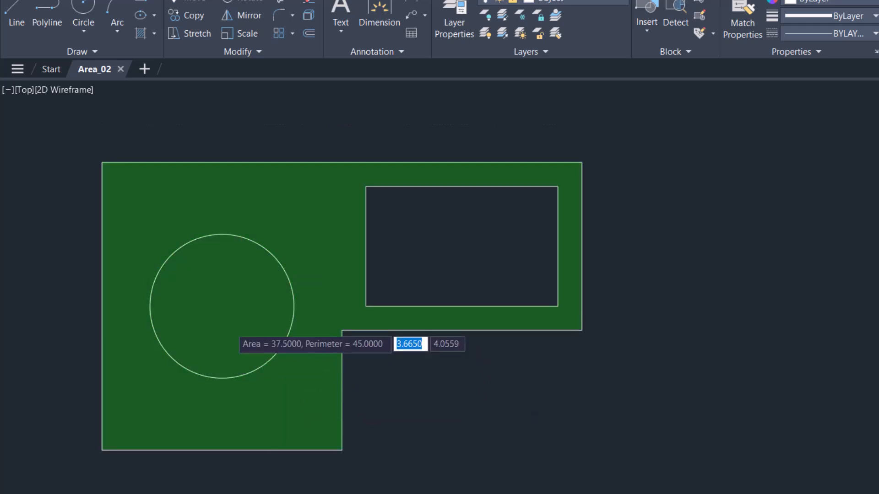
{"action": "left_click", "coordinate": [421, 283], "text": "shift"}
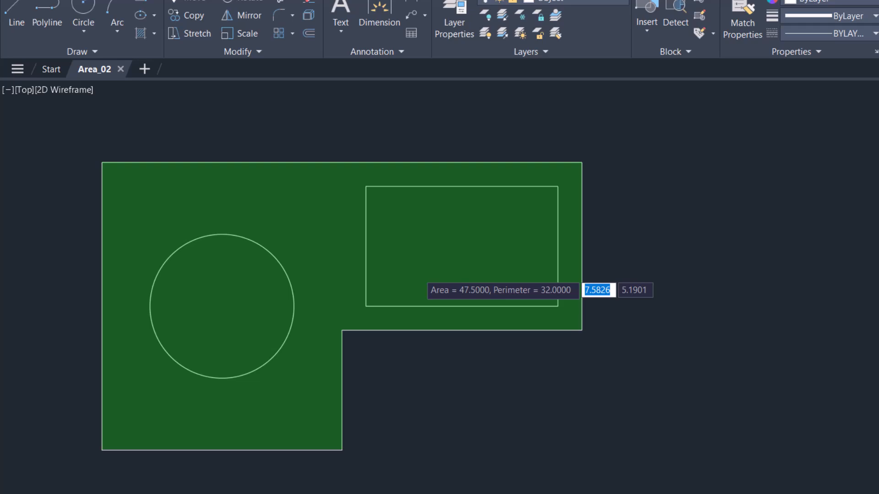
{"action": "key", "text": "Escape"}
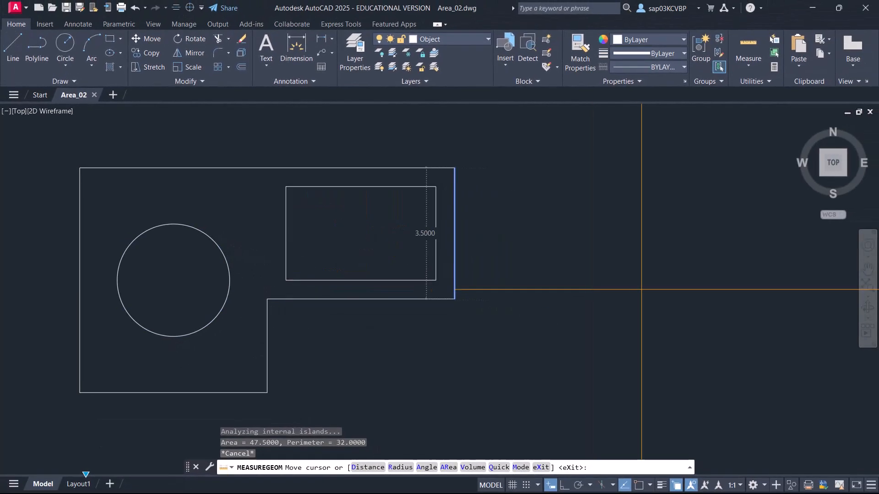
{"action": "key", "text": "Escape"}
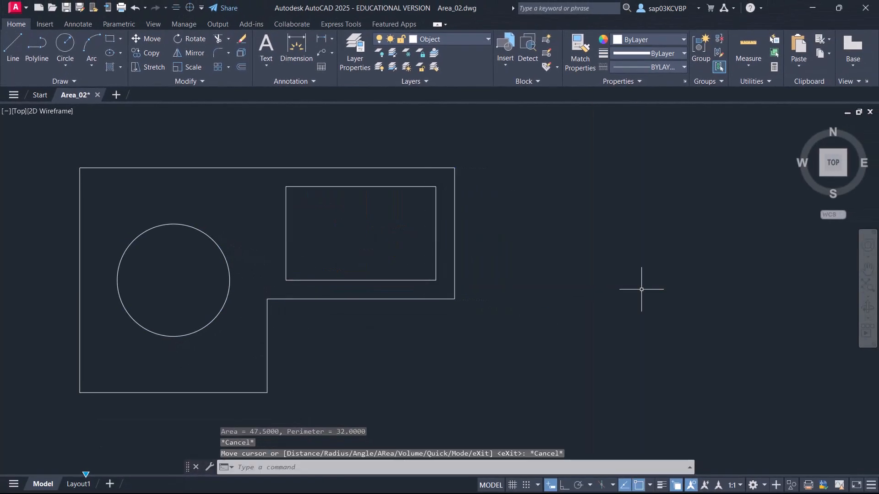
Measure the area and perimeter of the L-shaped outer boundary using the Area command's Object option.
{"action": "left_click", "coordinate": [751, 68]}
{"action": "left_click", "coordinate": [760, 183]}
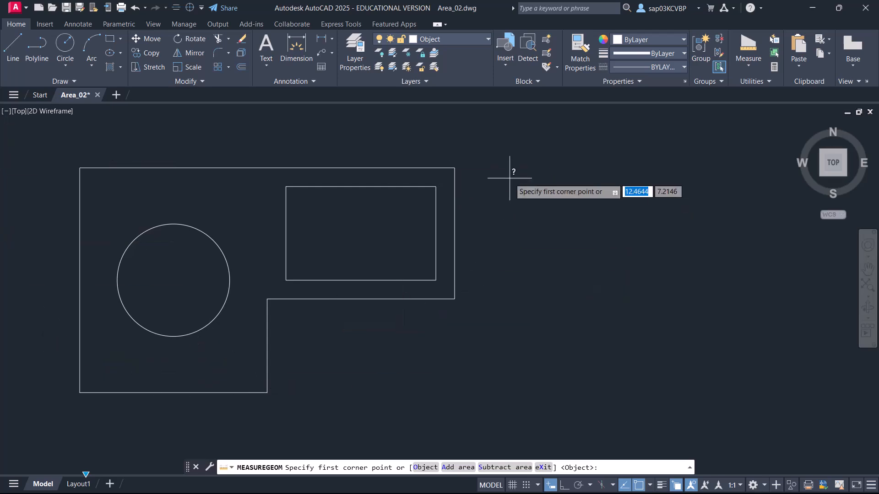
{"action": "right_click", "coordinate": [511, 177]}
{"action": "left_click", "coordinate": [536, 237]}
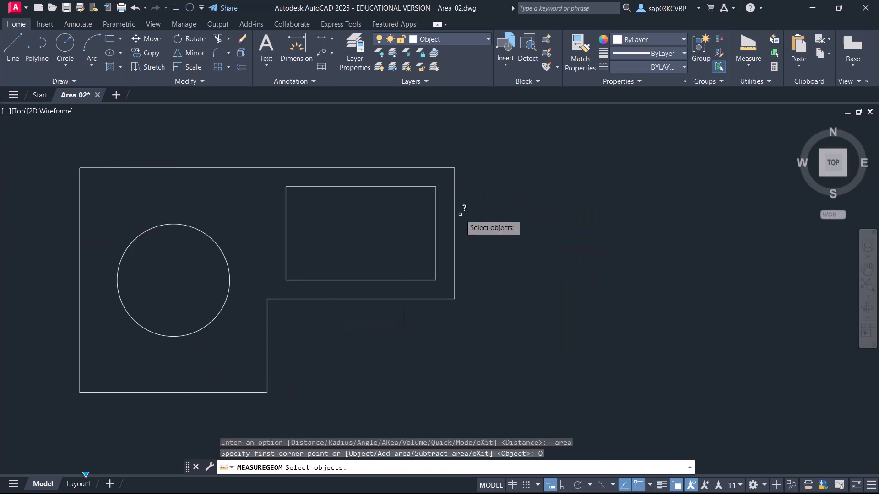
{"action": "left_click", "coordinate": [454, 223]}
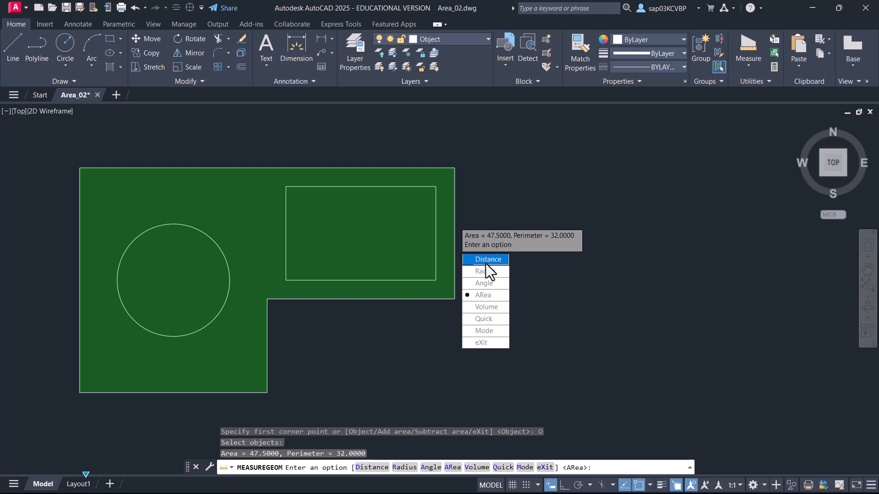
{"action": "key", "text": "Escape"}
Measure the area of the L-shaped outer boundary by picking its six corner points, starting from the upper-right corner.
{"action": "left_click", "coordinate": [747, 68]}
{"action": "left_click", "coordinate": [752, 157]}
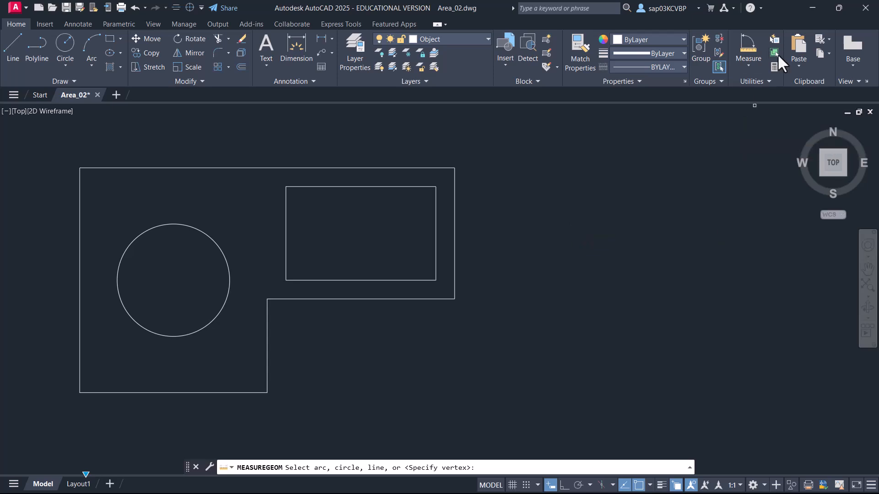
{"action": "left_click", "coordinate": [753, 65]}
{"action": "left_click", "coordinate": [756, 176]}
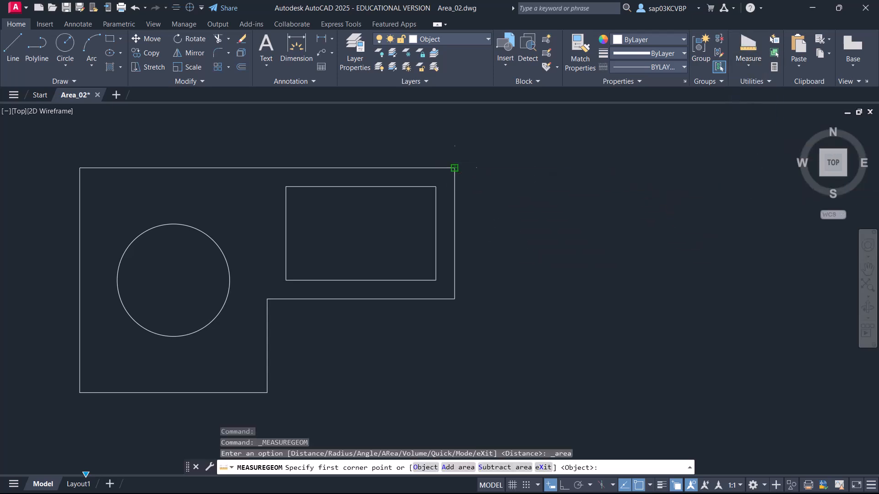
{"action": "left_click", "coordinate": [455, 168]}
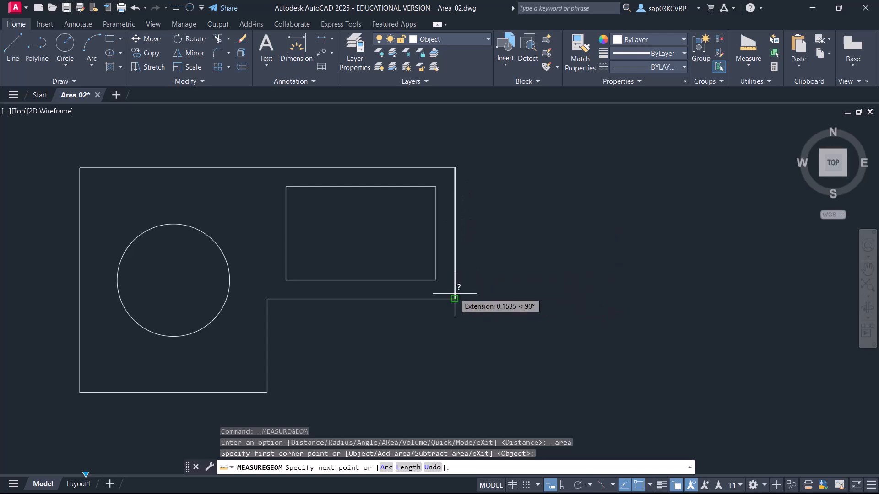
{"action": "left_click", "coordinate": [455, 299]}
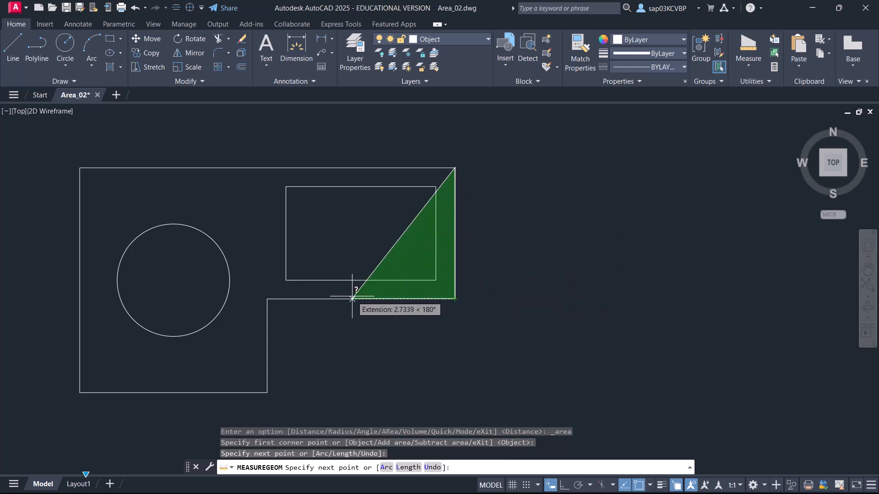
{"action": "left_click", "coordinate": [267, 299]}
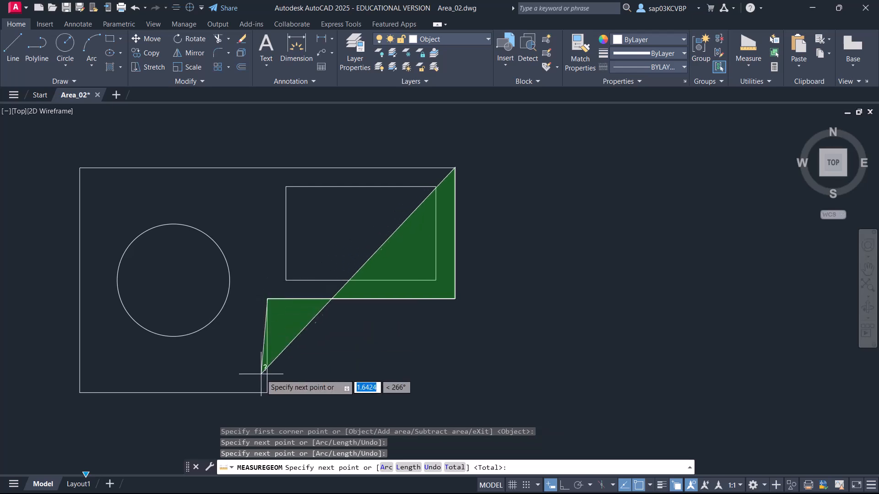
{"action": "left_click", "coordinate": [267, 393]}
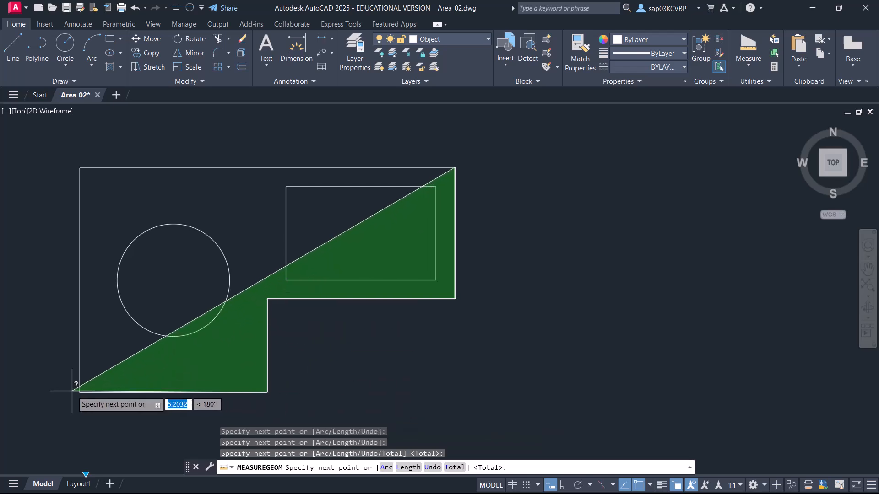
{"action": "left_click", "coordinate": [80, 392]}
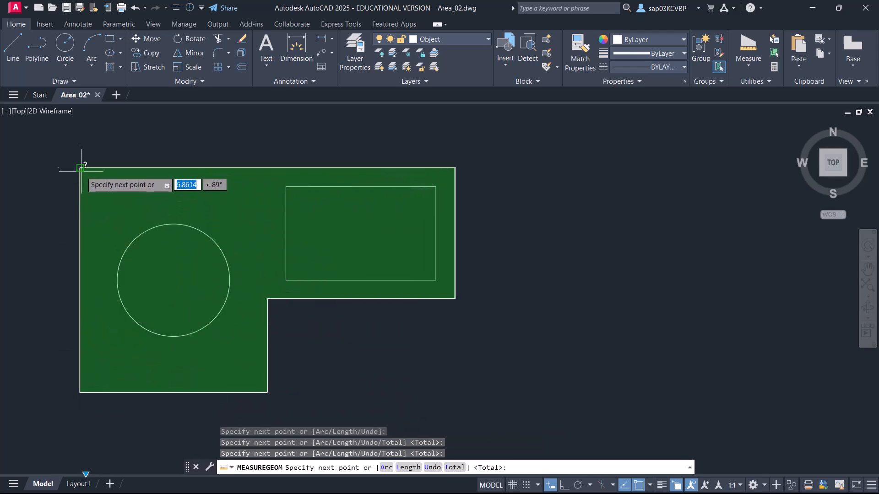
{"action": "left_click", "coordinate": [79, 167]}
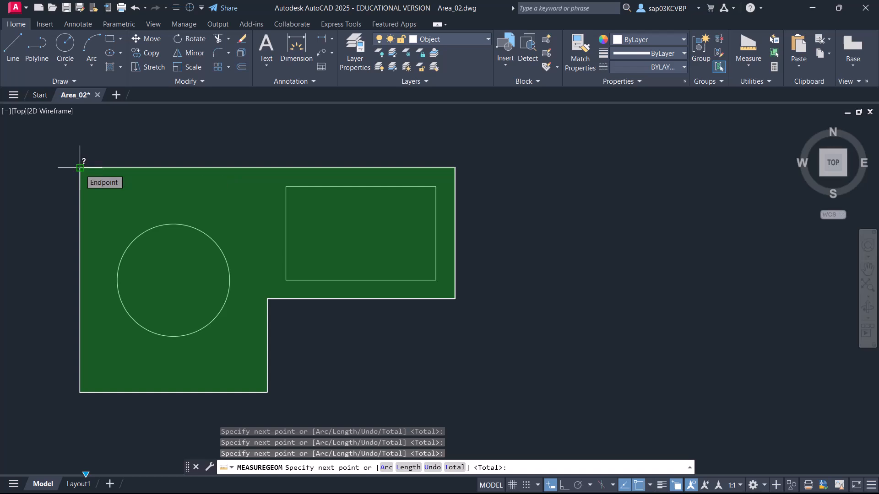
{"action": "key", "text": "Return"}
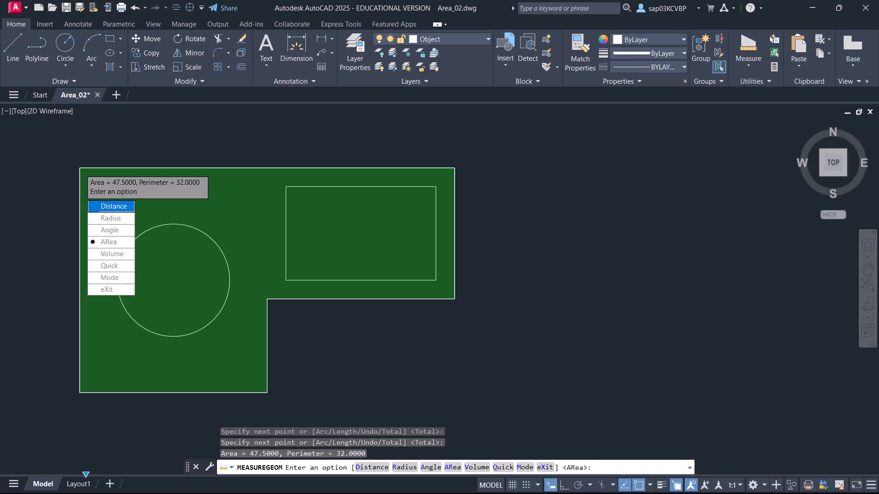
{"action": "key", "text": "Escape"}
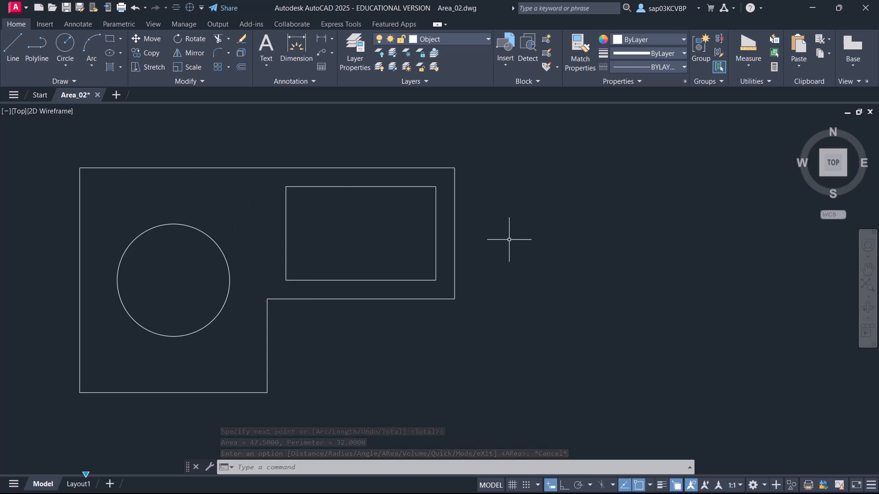
Quick-measure the enclosed area between the outer boundary and the inner circle and rectangle.
{"action": "left_click", "coordinate": [755, 64]}
{"action": "left_click", "coordinate": [756, 86]}
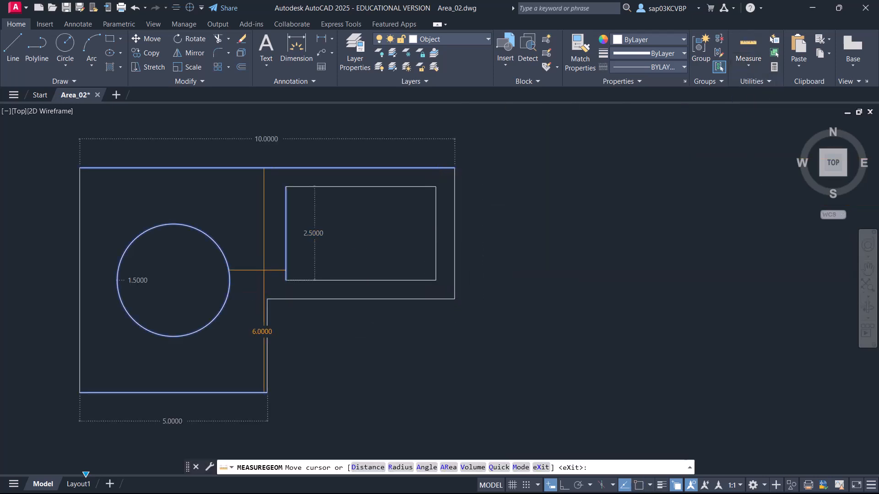
{"action": "left_click", "coordinate": [261, 259]}
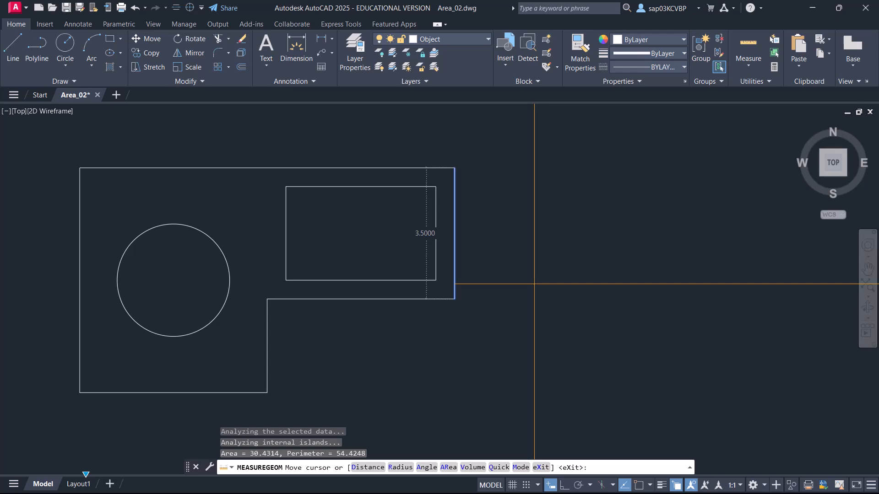
{"action": "key", "text": "Escape"}
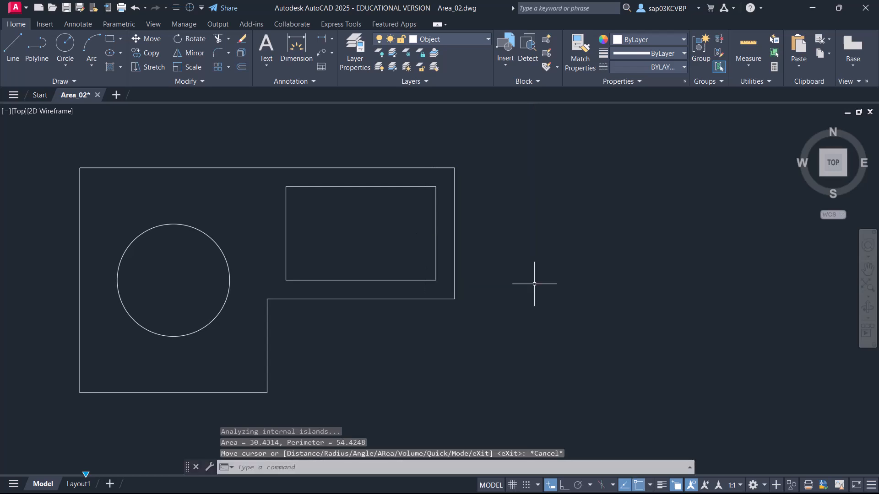
Start an area measurement in Add area mode and add the L-shaped outer boundary as an object.
{"action": "left_click", "coordinate": [746, 64]}
{"action": "left_click", "coordinate": [760, 178]}
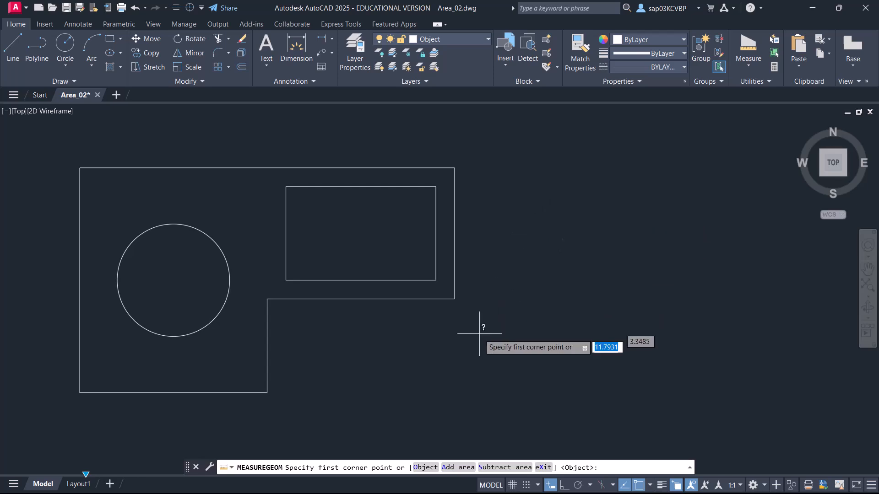
{"action": "right_click", "coordinate": [534, 179]}
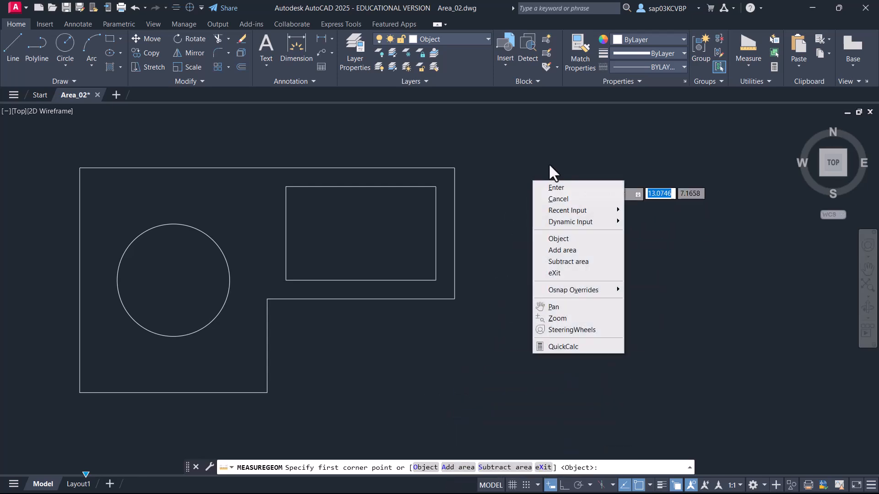
{"action": "left_click", "coordinate": [593, 249]}
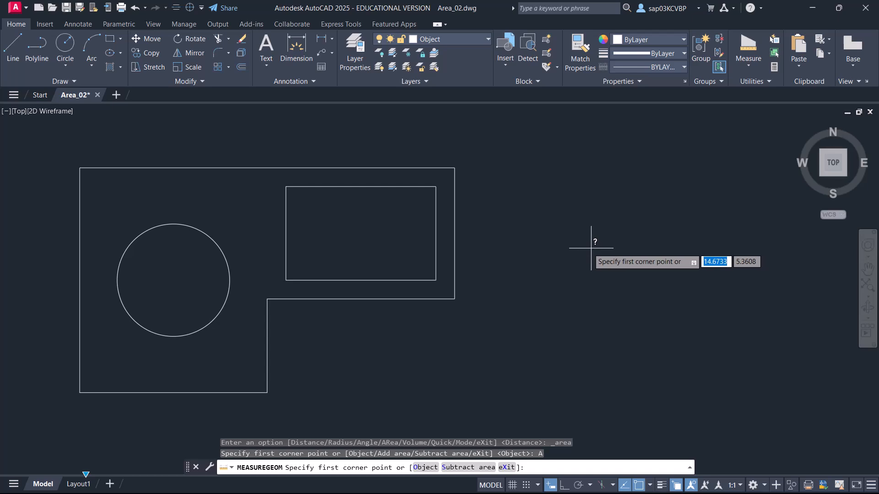
{"action": "right_click", "coordinate": [508, 214]}
{"action": "left_click", "coordinate": [559, 272]}
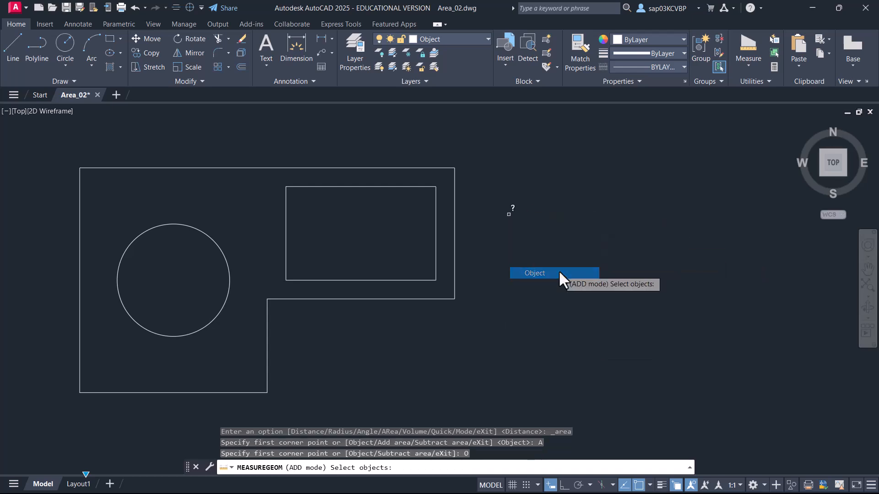
{"action": "left_click", "coordinate": [454, 253]}
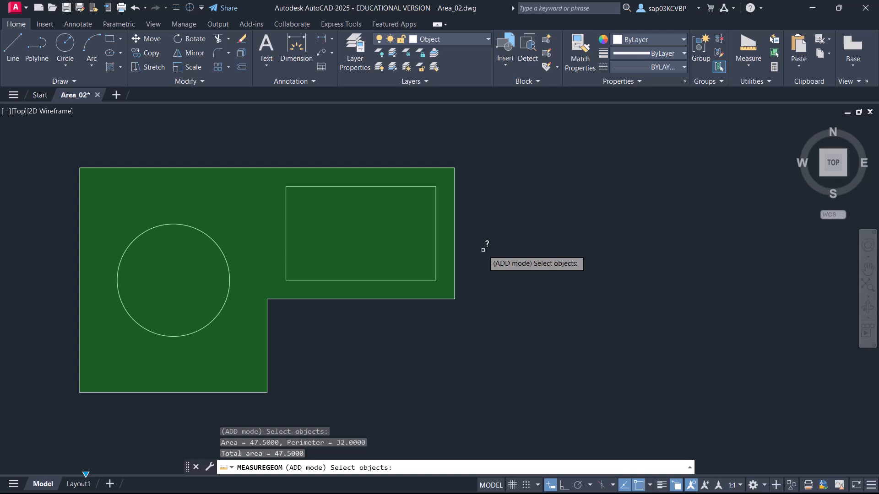
{"action": "key", "text": "Return"}
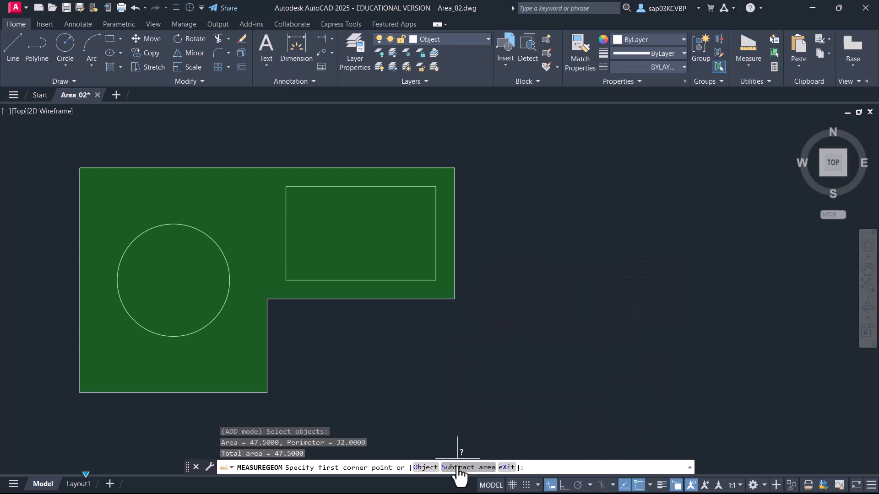
Subtract the circle and the inner rectangle as objects from the running area total.
{"action": "left_click", "coordinate": [458, 472]}
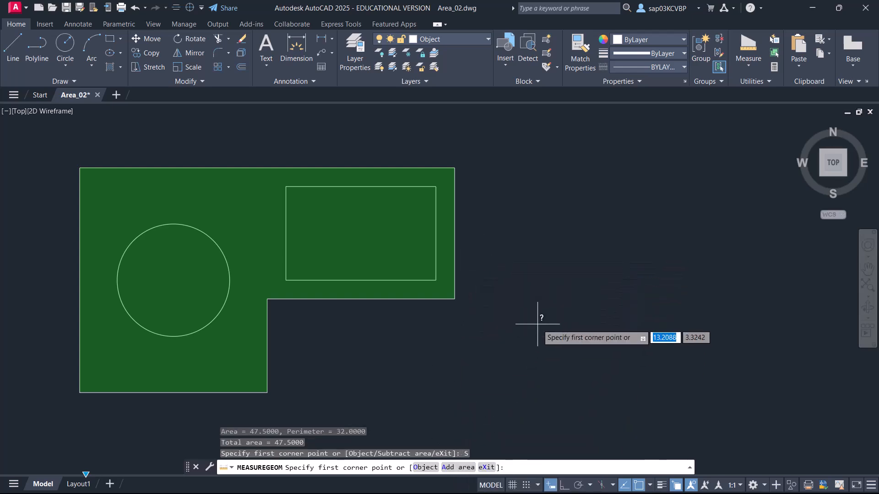
{"action": "left_click", "coordinate": [425, 467]}
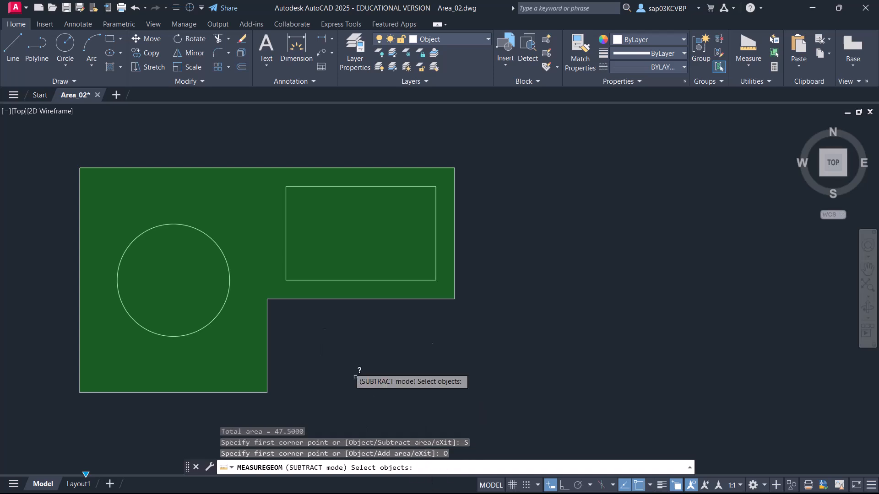
{"action": "left_click", "coordinate": [229, 278]}
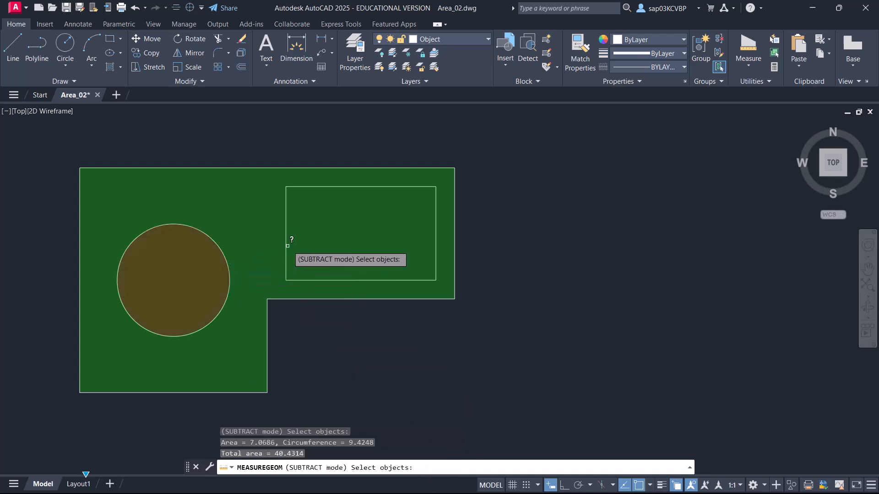
{"action": "left_click", "coordinate": [286, 246]}
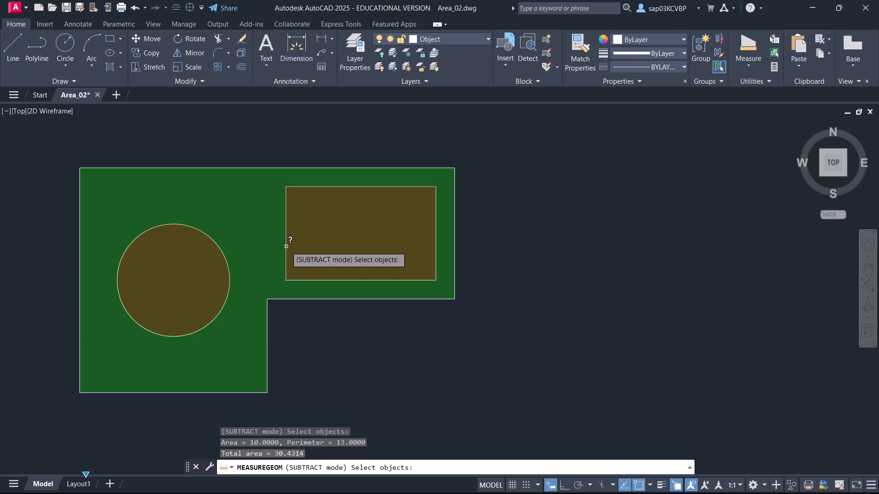
{"action": "key", "text": "Return"}
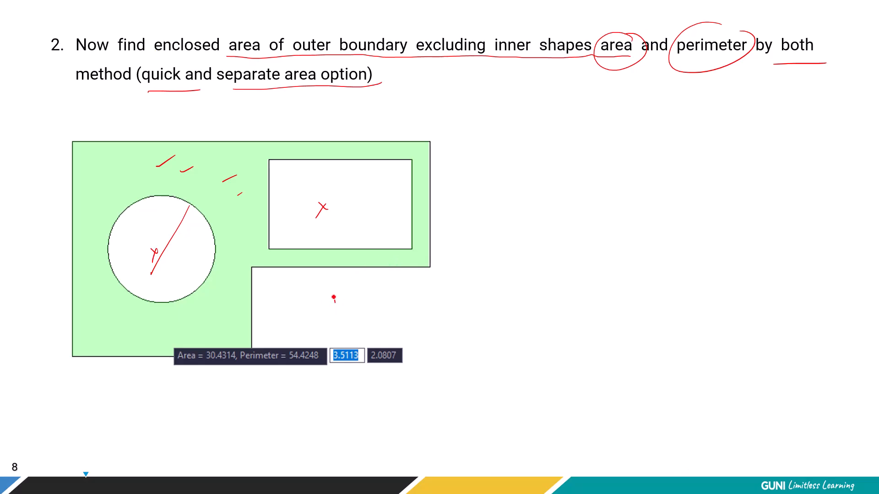
{"action": "left_click_drag", "start_coordinate": [333, 298], "coordinate": [376, 280]}
{"action": "mouse_move", "coordinate": [244, 231]}
{"action": "left_mouse_down"}
{"action": "mouse_move", "coordinate": [223, 343]}
{"action": "mouse_move", "coordinate": [230, 337]}
{"action": "left_mouse_up"}
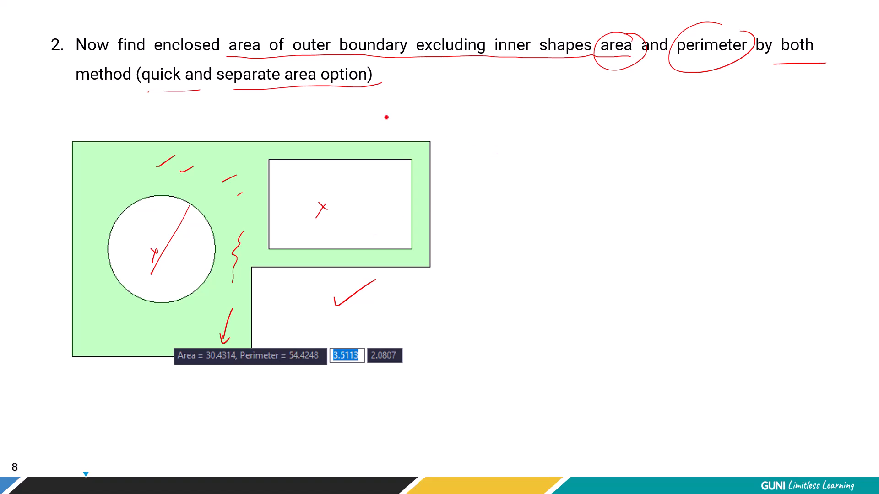
{"action": "key", "text": "Right"}
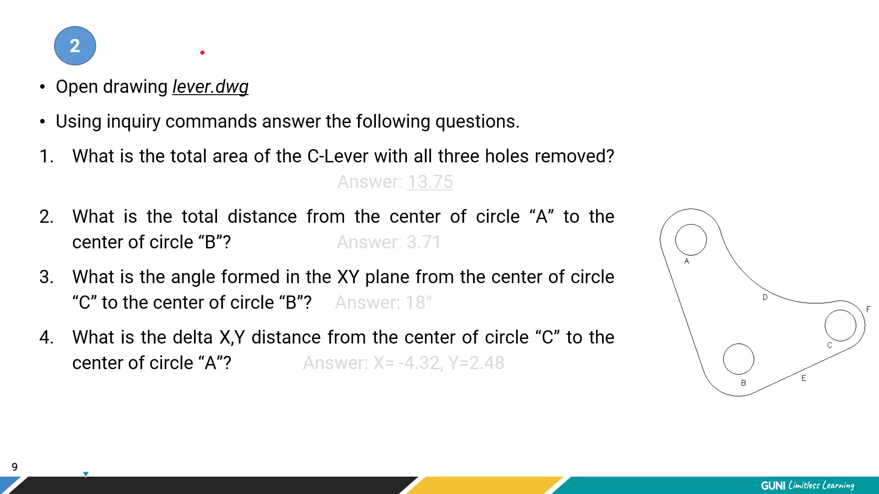
{"action": "mouse_move", "coordinate": [182, 105]}
{"action": "left_mouse_down"}
{"action": "mouse_move", "coordinate": [239, 99]}
{"action": "mouse_move", "coordinate": [287, 60]}
{"action": "left_mouse_up"}
{"action": "mouse_move", "coordinate": [767, 231]}
{"action": "left_mouse_down"}
{"action": "mouse_move", "coordinate": [778, 234]}
{"action": "mouse_move", "coordinate": [764, 265]}
{"action": "mouse_move", "coordinate": [773, 264]}
{"action": "left_mouse_up"}
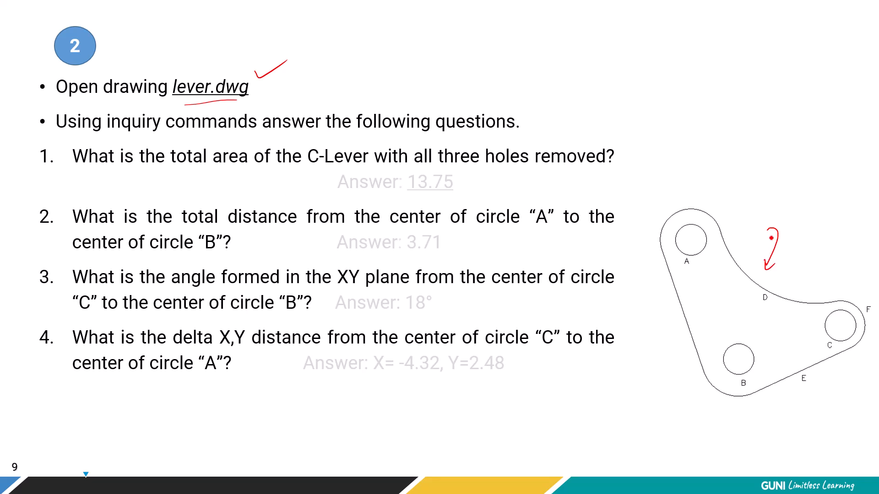
{"action": "left_click_drag", "start_coordinate": [127, 139], "coordinate": [567, 131]}
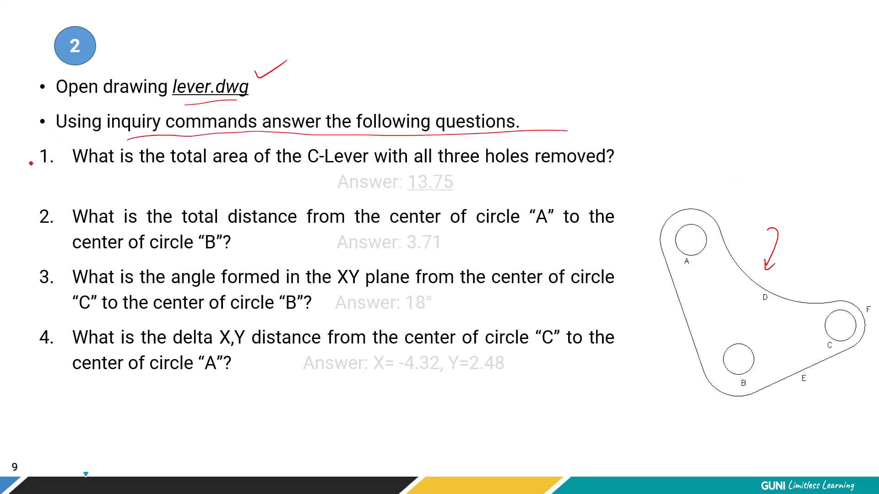
{"action": "left_click_drag", "start_coordinate": [23, 157], "coordinate": [42, 151]}
{"action": "left_click_drag", "start_coordinate": [26, 212], "coordinate": [47, 208]}
{"action": "mouse_move", "coordinate": [32, 270]}
{"action": "left_mouse_down"}
{"action": "mouse_move", "coordinate": [38, 277]}
{"action": "mouse_move", "coordinate": [50, 268]}
{"action": "left_mouse_up"}
{"action": "left_click_drag", "start_coordinate": [35, 338], "coordinate": [49, 333]}
{"action": "mouse_move", "coordinate": [158, 106]}
{"action": "left_mouse_down"}
{"action": "mouse_move", "coordinate": [125, 105]}
{"action": "mouse_move", "coordinate": [157, 137]}
{"action": "mouse_move", "coordinate": [256, 121]}
{"action": "mouse_move", "coordinate": [138, 113]}
{"action": "left_mouse_up"}
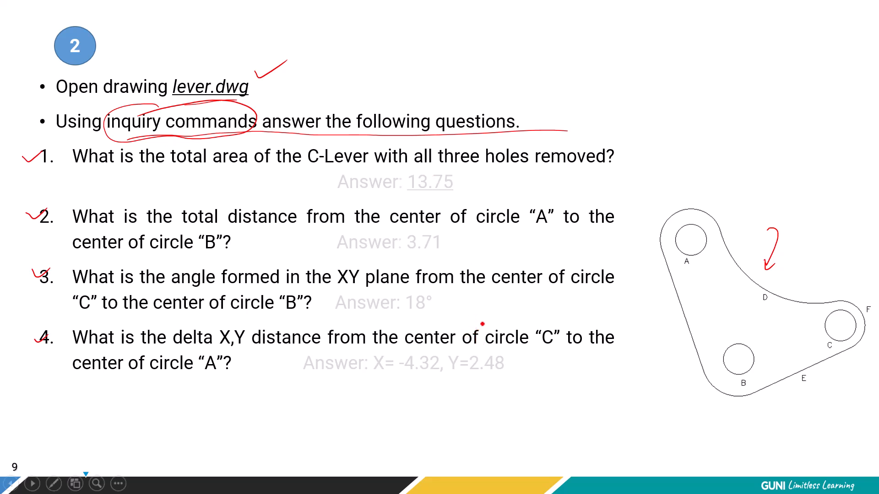
Switch to File Explorer, open Lever.dwg from the Module-10 Analysing 2D drawing folder in AutoCAD, and save the drawing.
{"action": "key", "text": "alt+Tab"}
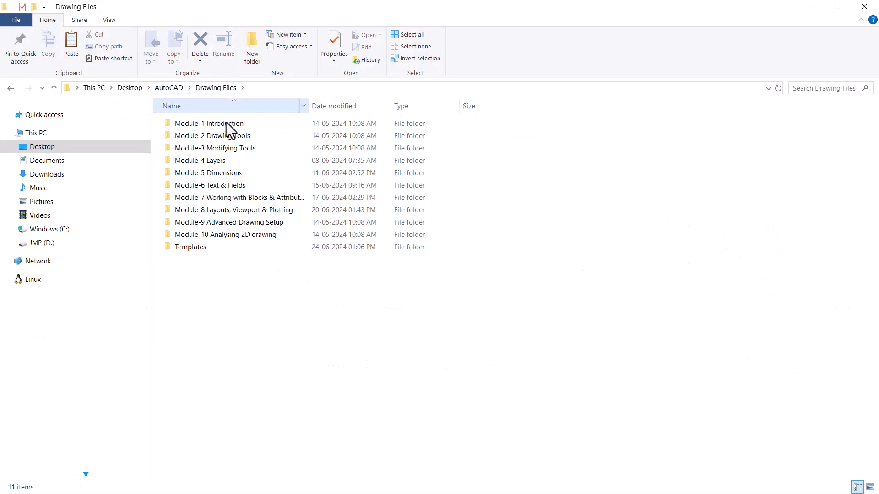
{"action": "double_click", "coordinate": [243, 238]}
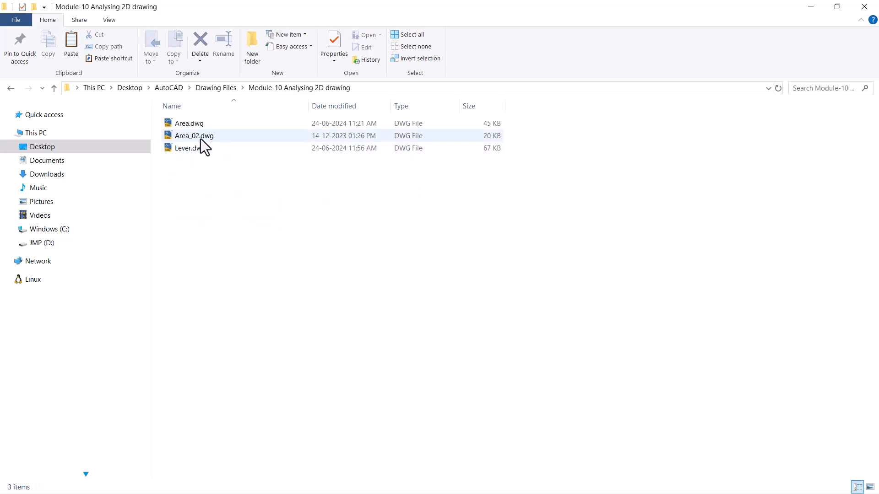
{"action": "left_click", "coordinate": [200, 149]}
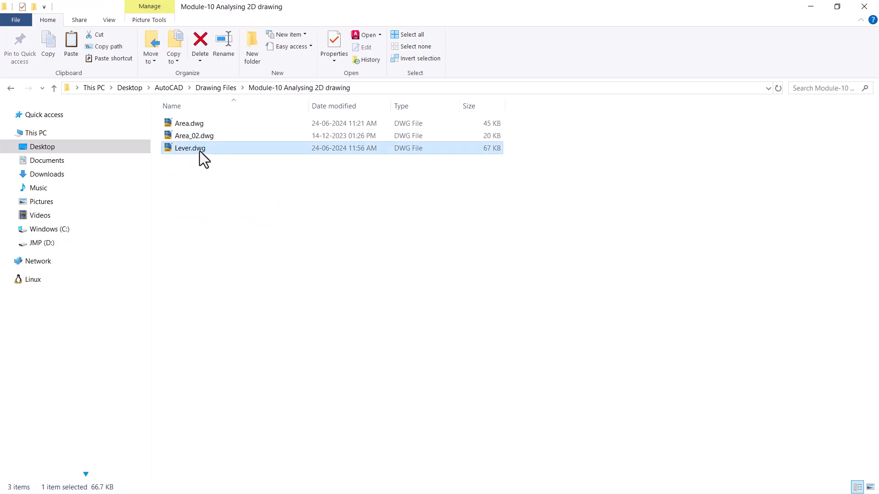
{"action": "right_click", "coordinate": [200, 150]}
{"action": "left_click", "coordinate": [221, 161]}
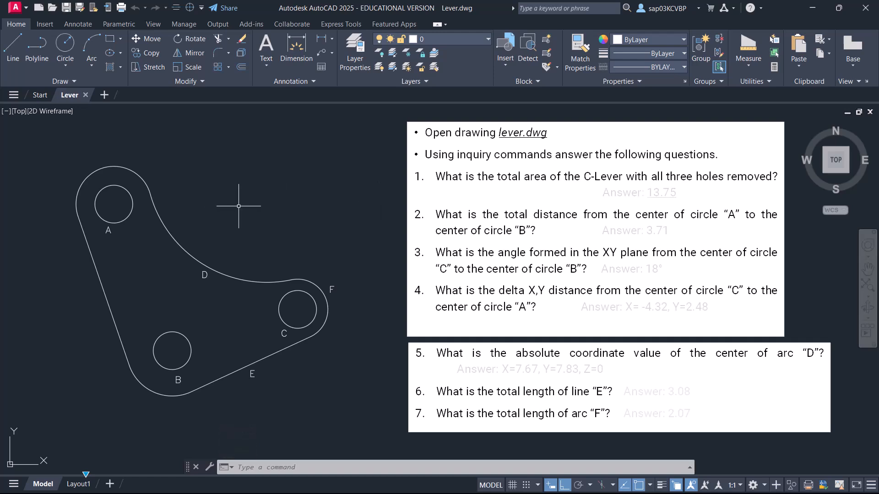
{"action": "key", "text": "ctrl+s"}
Quick-measure the enclosed area of the lever with its three holes excluded.
{"action": "left_click", "coordinate": [748, 65]}
{"action": "left_click", "coordinate": [755, 86]}
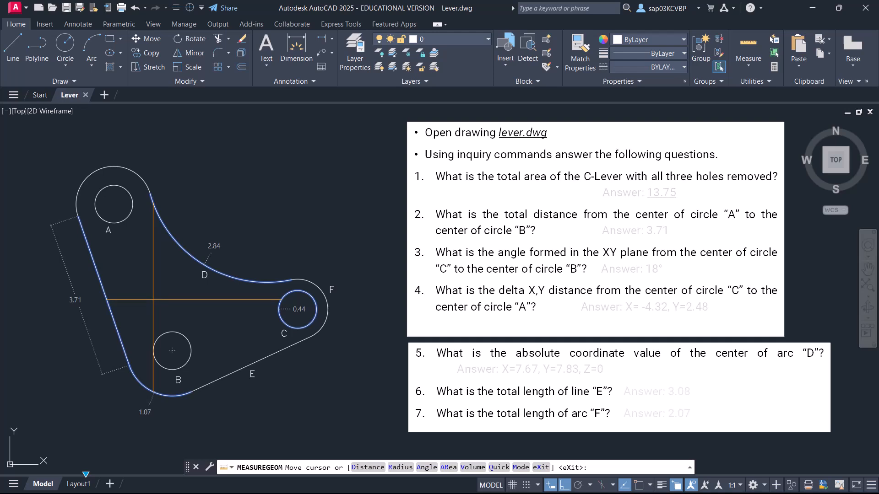
{"action": "left_click", "coordinate": [149, 294]}
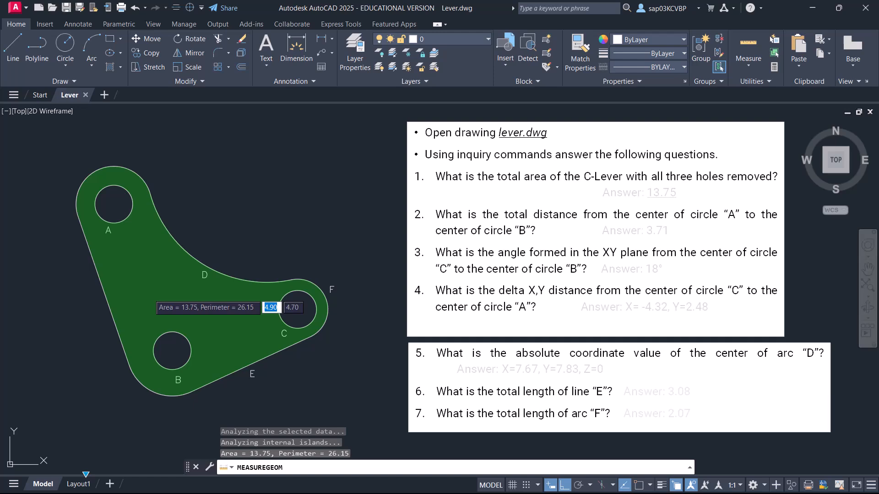
{"action": "key", "text": "Return"}
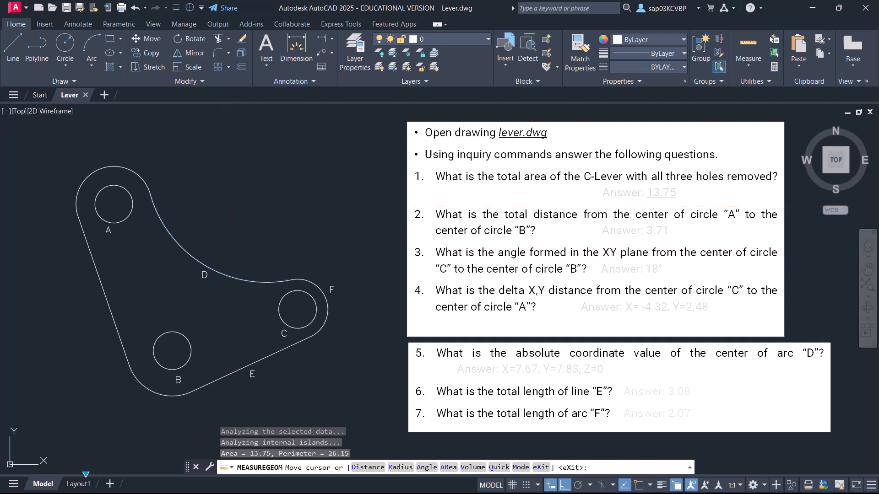
{"action": "key", "text": "Escape"}
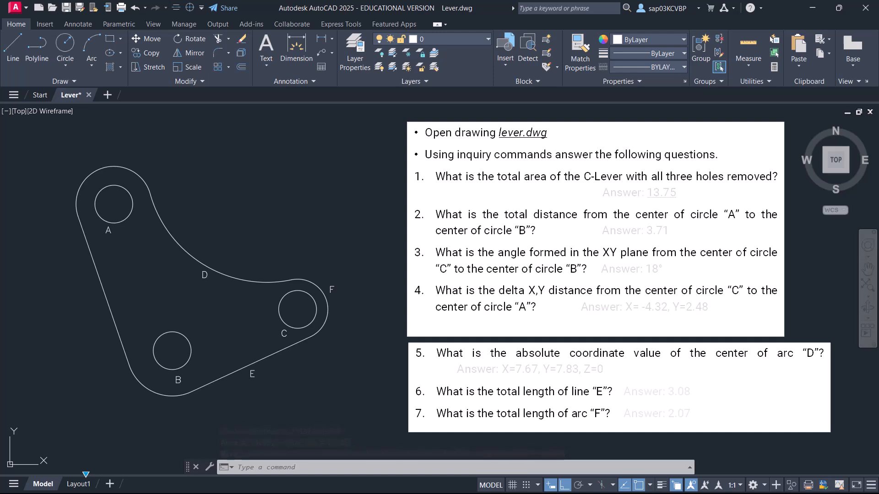
Measure the distance from the center of circle A to the center of circle B.
{"action": "left_click", "coordinate": [749, 64]}
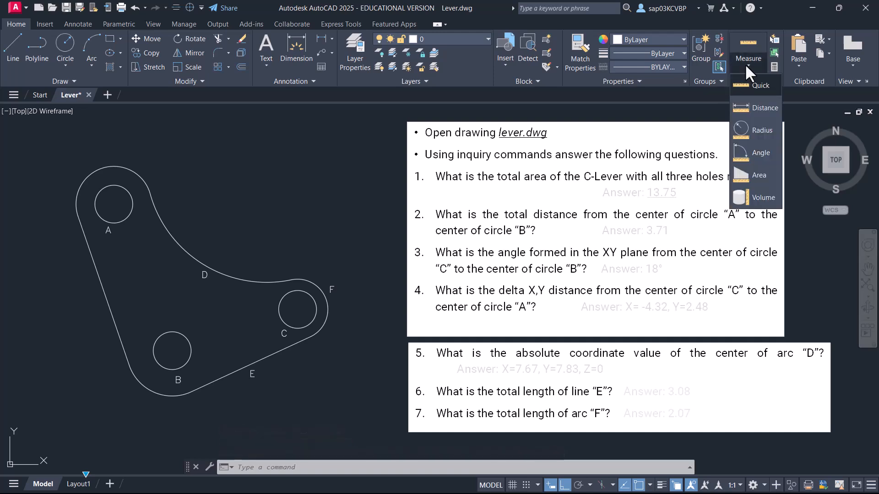
{"action": "left_click", "coordinate": [757, 112]}
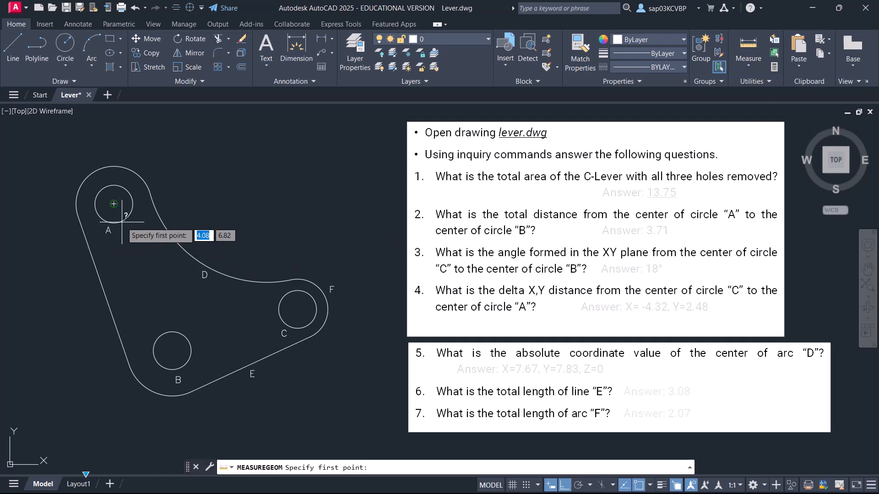
{"action": "left_click", "coordinate": [114, 203]}
{"action": "left_click", "coordinate": [172, 350]}
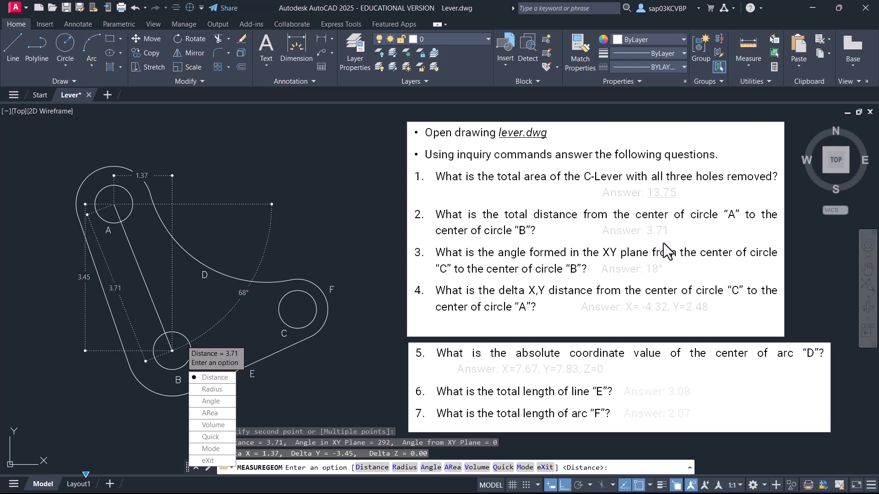
{"action": "key", "text": "Escape"}
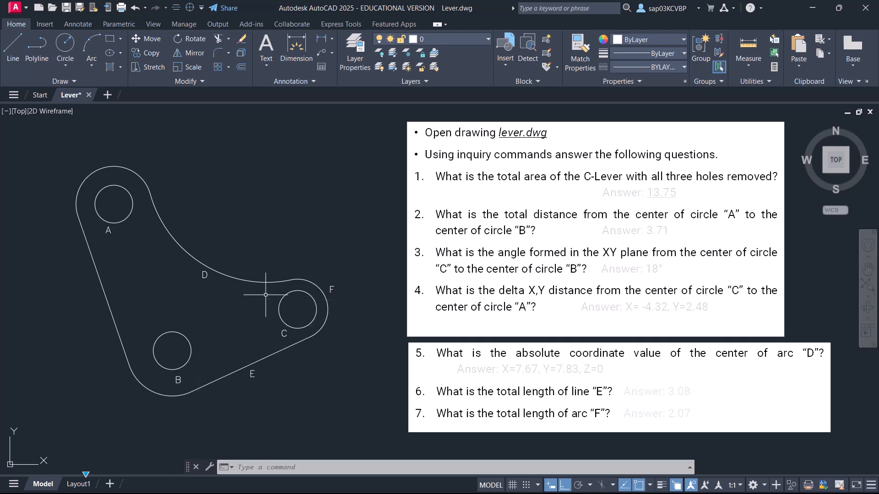
With Ortho off, measure the angle at circle B's center between circle C's center and a point horizontally aligned with B, directly below C.
{"action": "left_click", "coordinate": [748, 65]}
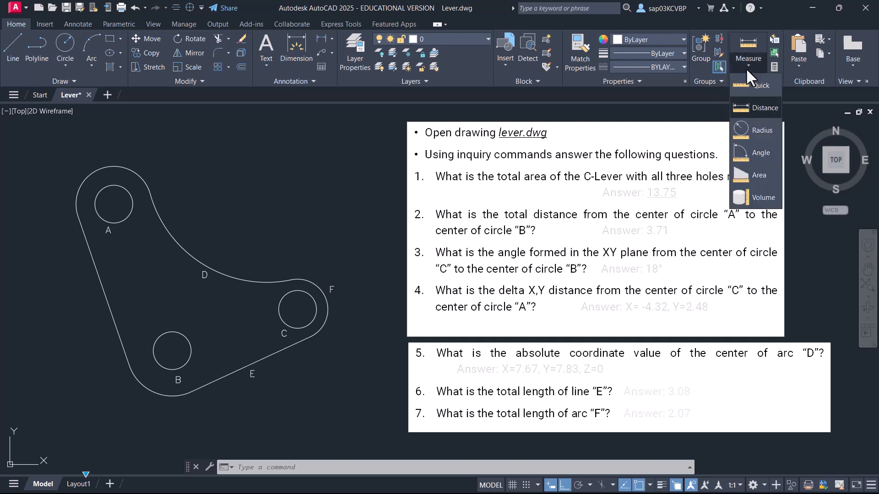
{"action": "left_click", "coordinate": [760, 146]}
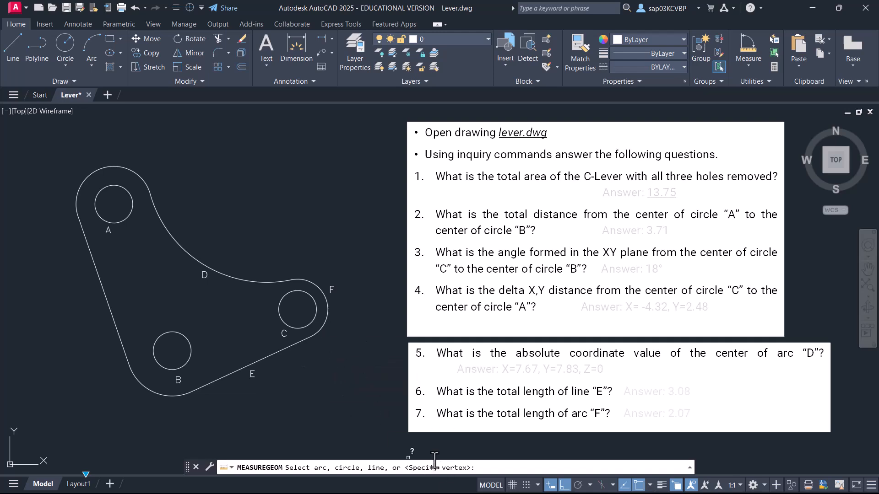
{"action": "key", "text": "Return"}
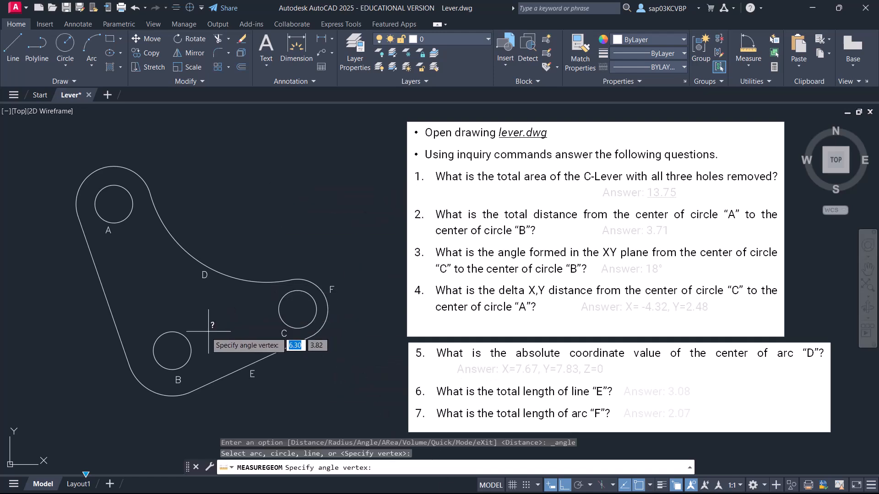
{"action": "scroll", "coordinate": [189, 341], "scroll_direction": "up", "scroll_amount": 2}
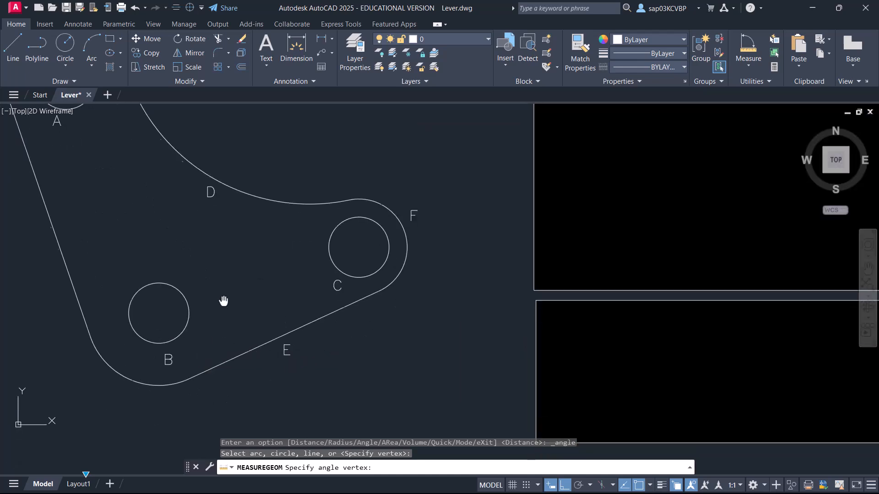
{"action": "left_click", "coordinate": [183, 288]}
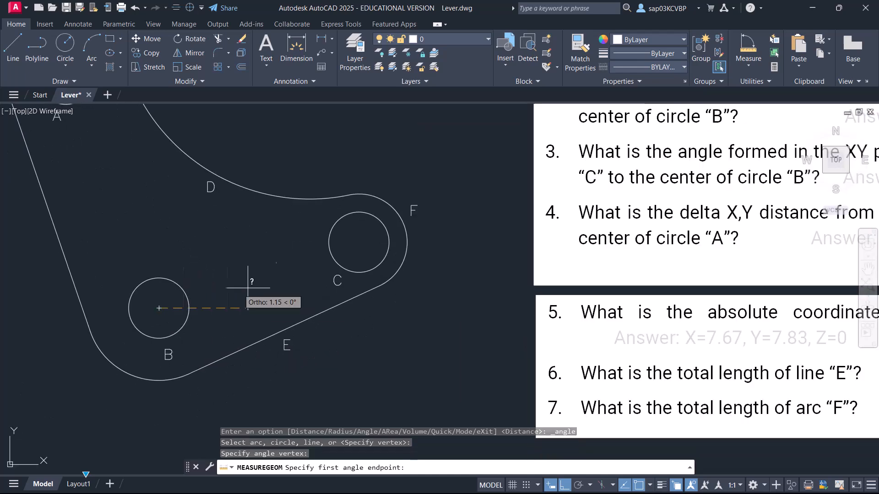
{"action": "left_click", "coordinate": [564, 485]}
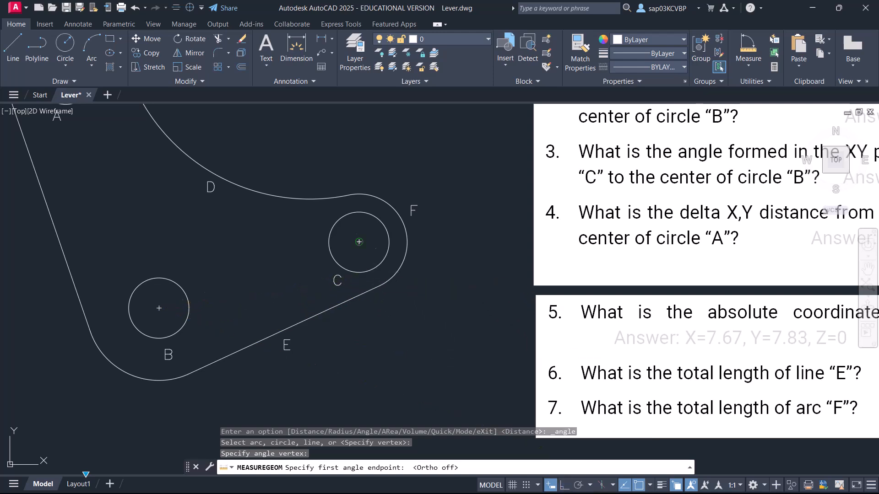
{"action": "left_click", "coordinate": [359, 241]}
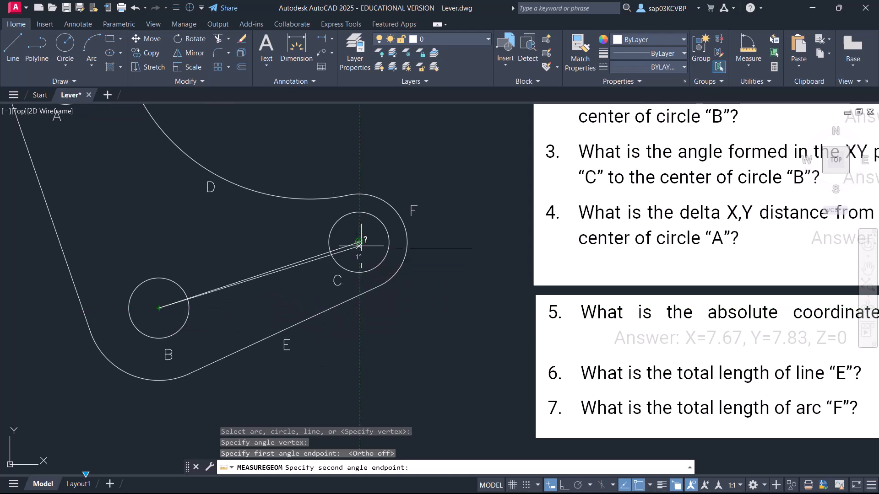
{"action": "left_click", "coordinate": [359, 308]}
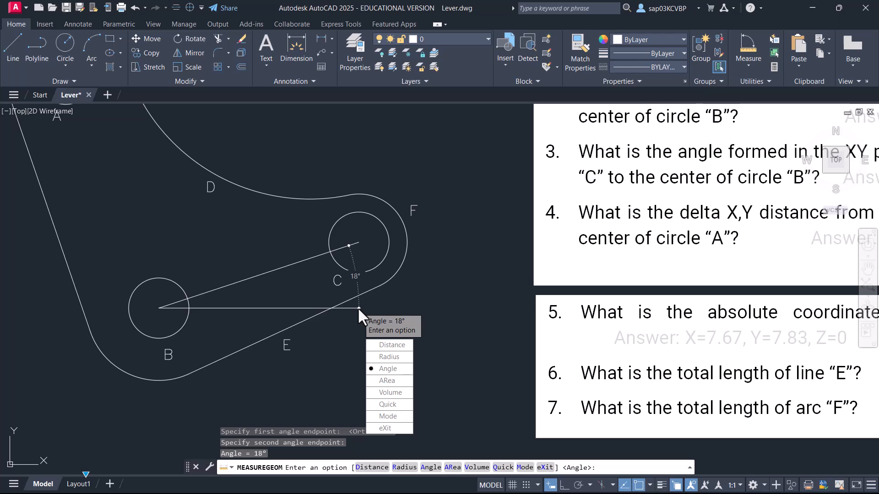
{"action": "key", "text": "Escape"}
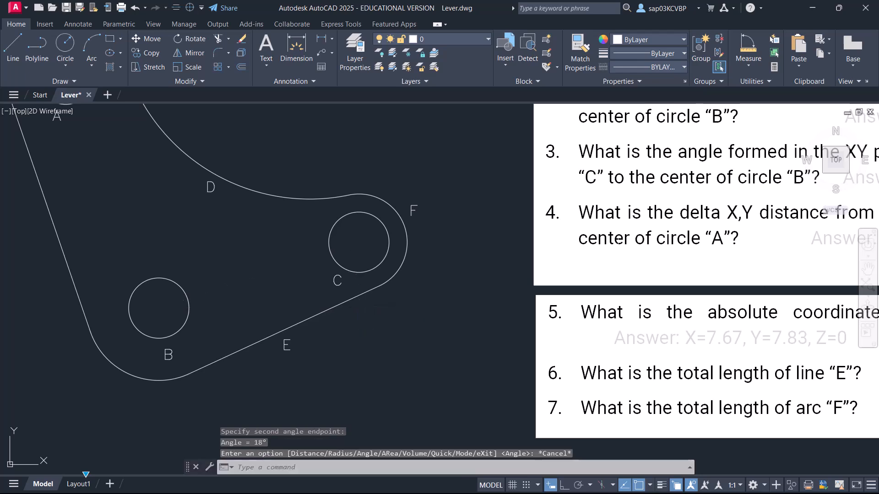
Measure the distance and X,Y deltas from the center of circle C to the center of circle A.
{"action": "middle_click_drag", "start_coordinate": [589, 251], "coordinate": [281, 254]}
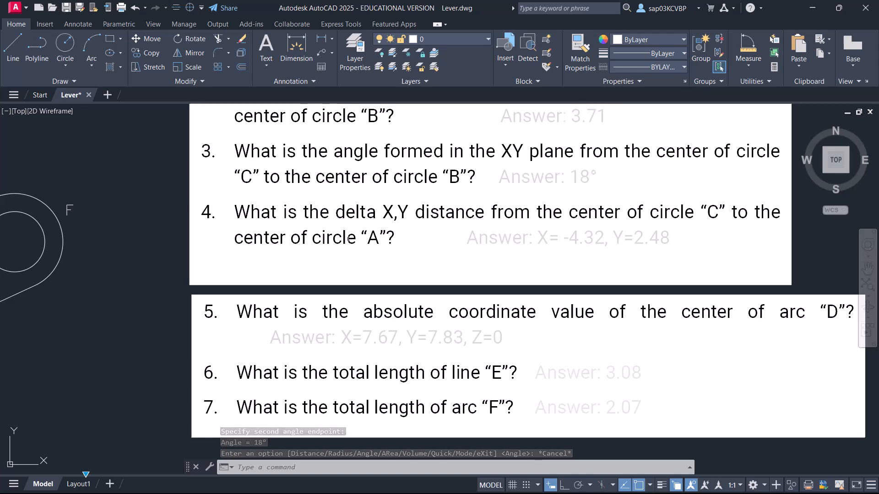
{"action": "scroll", "coordinate": [280, 254], "scroll_direction": "down", "scroll_amount": 2}
{"action": "mouse_move", "coordinate": [309, 277]}
{"action": "middle_mouse_down"}
{"action": "mouse_move", "coordinate": [485, 288]}
{"action": "mouse_move", "coordinate": [396, 311]}
{"action": "middle_mouse_up"}
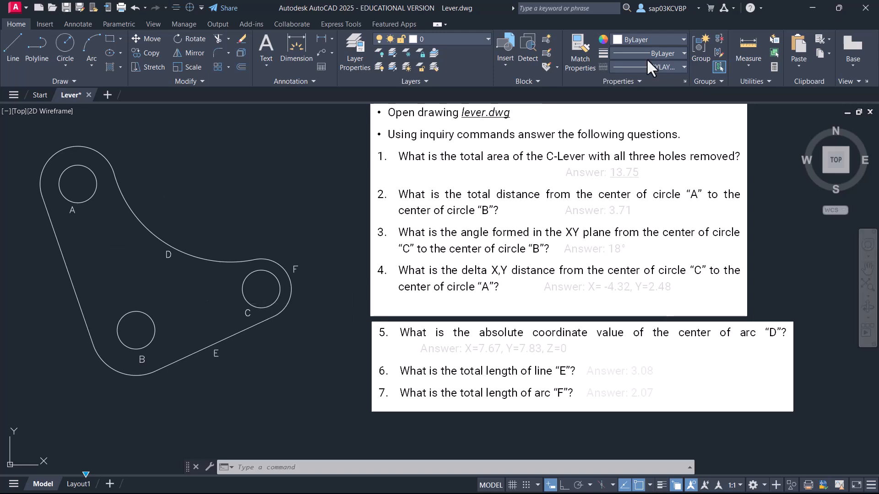
{"action": "left_click", "coordinate": [746, 47]}
{"action": "left_click", "coordinate": [750, 65]}
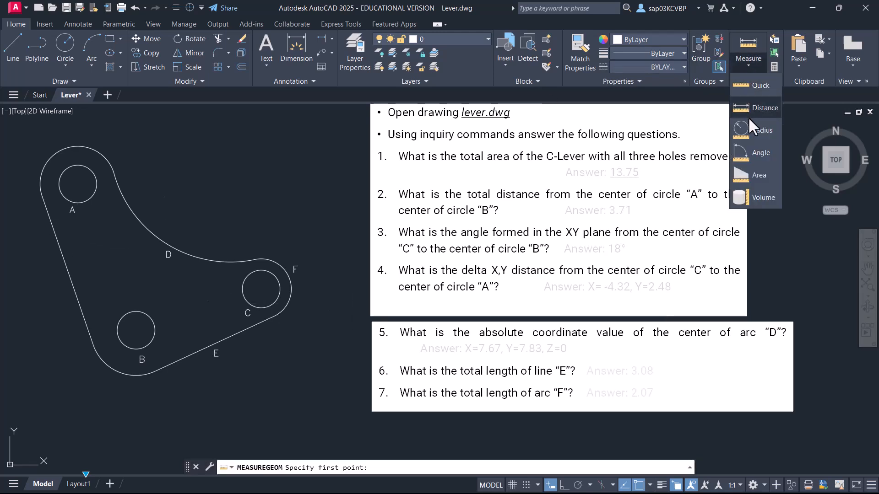
{"action": "left_click", "coordinate": [764, 107]}
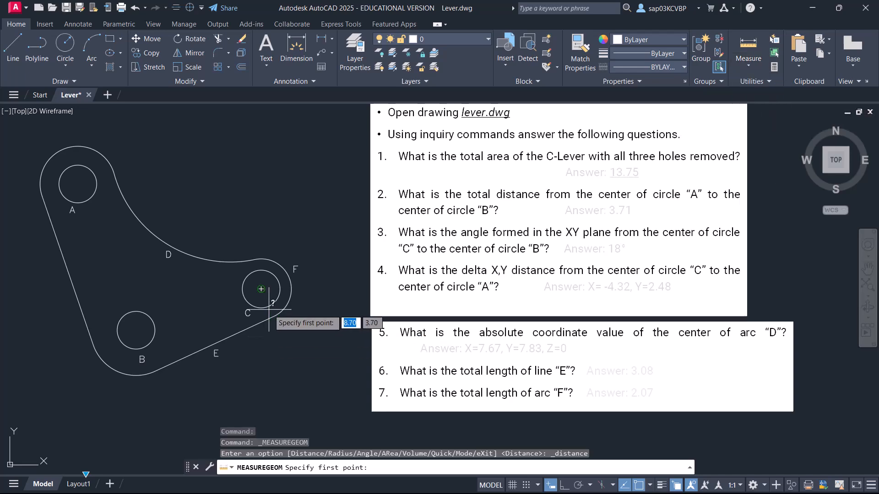
{"action": "scroll", "coordinate": [258, 296], "scroll_direction": "up", "scroll_amount": 2}
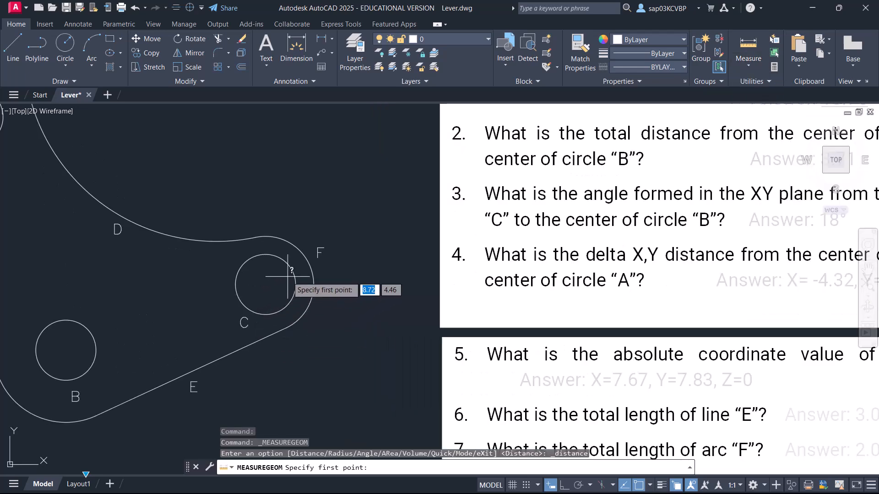
{"action": "left_click", "coordinate": [267, 287]}
{"action": "scroll", "coordinate": [190, 297], "scroll_direction": "down", "scroll_amount": 4}
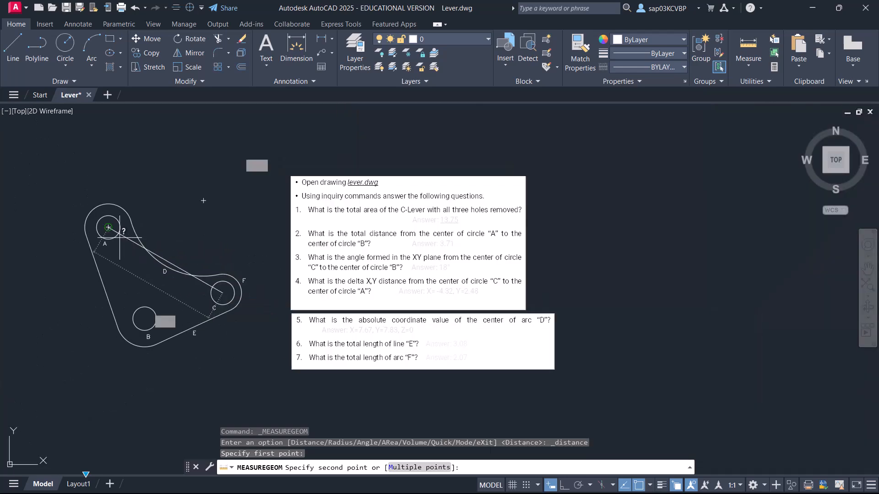
{"action": "left_click", "coordinate": [108, 228]}
{"action": "scroll", "coordinate": [203, 236], "scroll_direction": "up", "scroll_amount": 2}
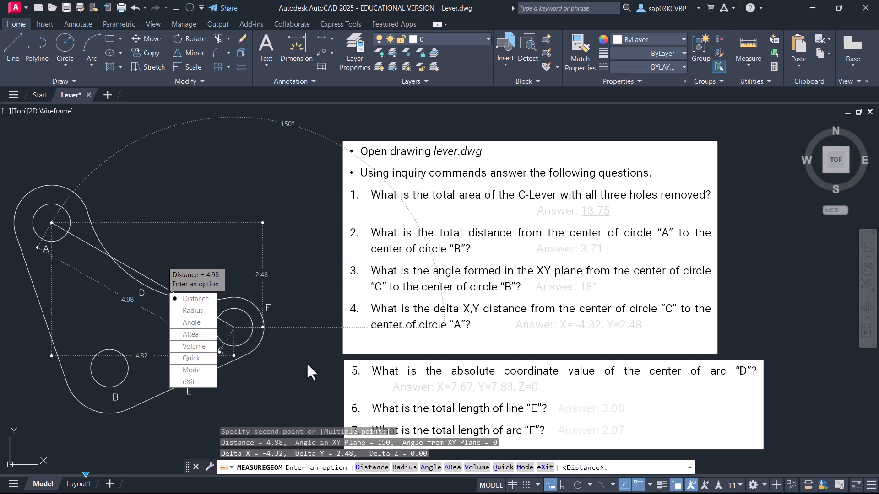
{"action": "key", "text": "Escape"}
{"action": "middle_click_drag", "start_coordinate": [306, 361], "coordinate": [307, 269]}
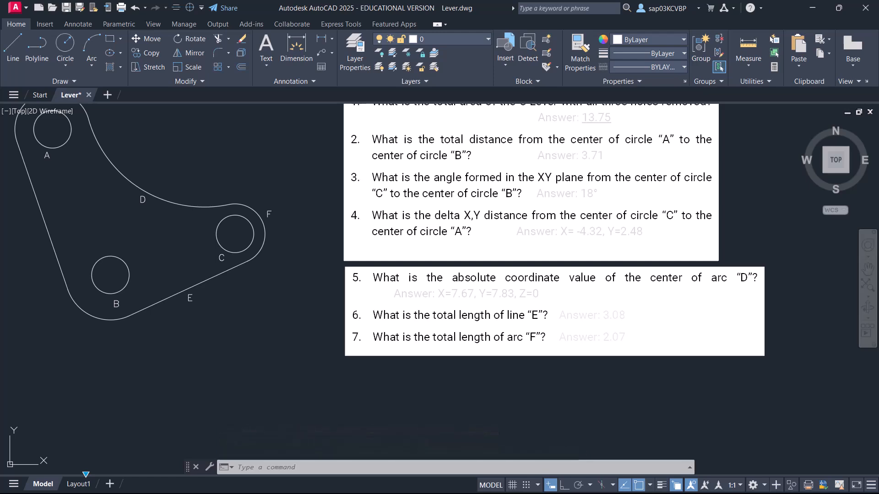
{"action": "middle_click_drag", "start_coordinate": [620, 327], "coordinate": [627, 352]}
{"action": "middle_click_drag", "start_coordinate": [307, 353], "coordinate": [316, 440]}
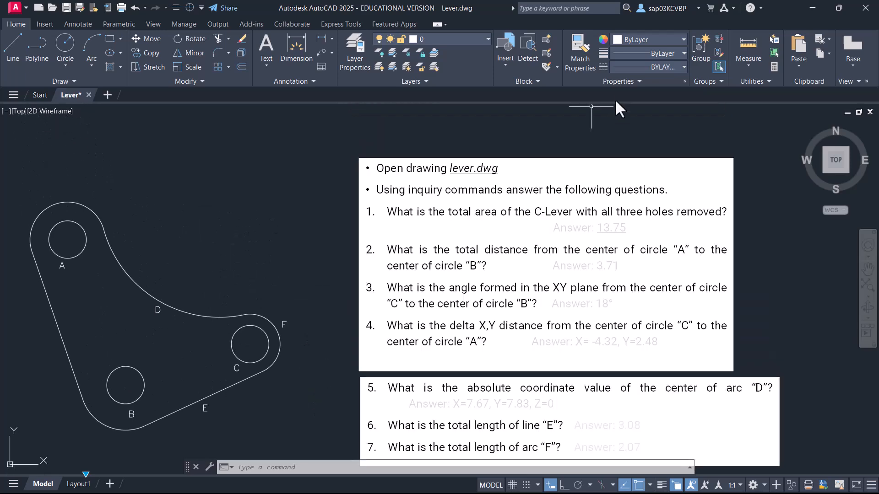
Identify the absolute coordinates of the center of arc D using ID Point.
{"action": "left_click", "coordinate": [757, 82]}
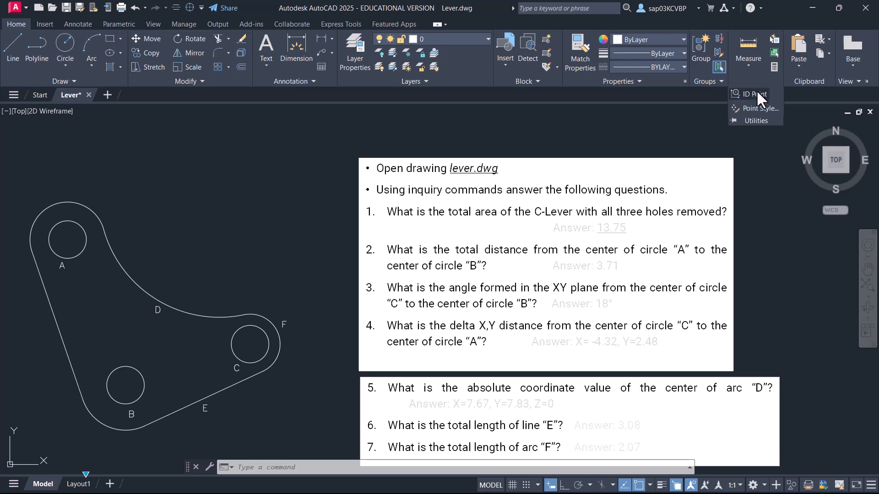
{"action": "left_click", "coordinate": [755, 95]}
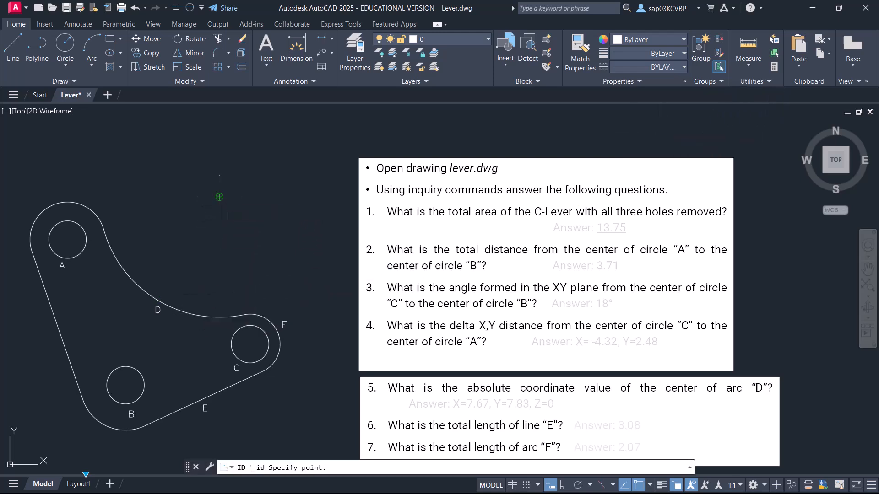
{"action": "left_click", "coordinate": [220, 199]}
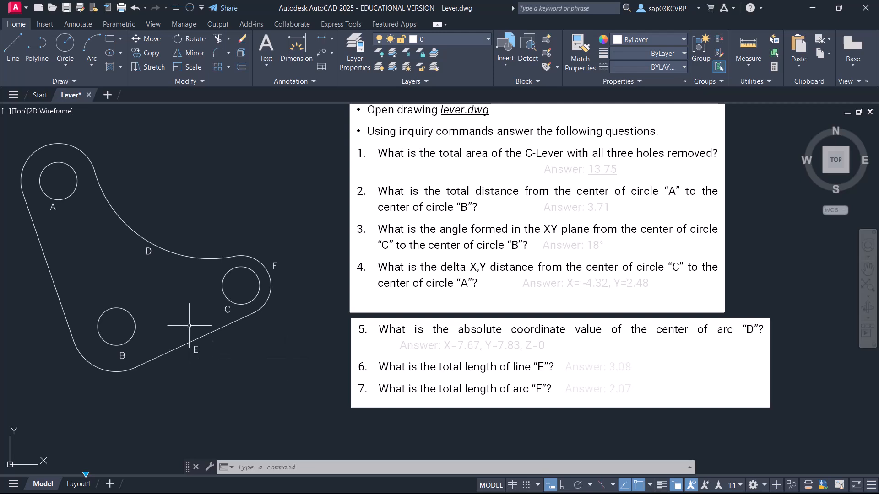
Measure the distance along line E from its upper endpoint near circle C to its lower endpoint near circle B.
{"action": "left_click", "coordinate": [744, 65]}
{"action": "left_click", "coordinate": [756, 106]}
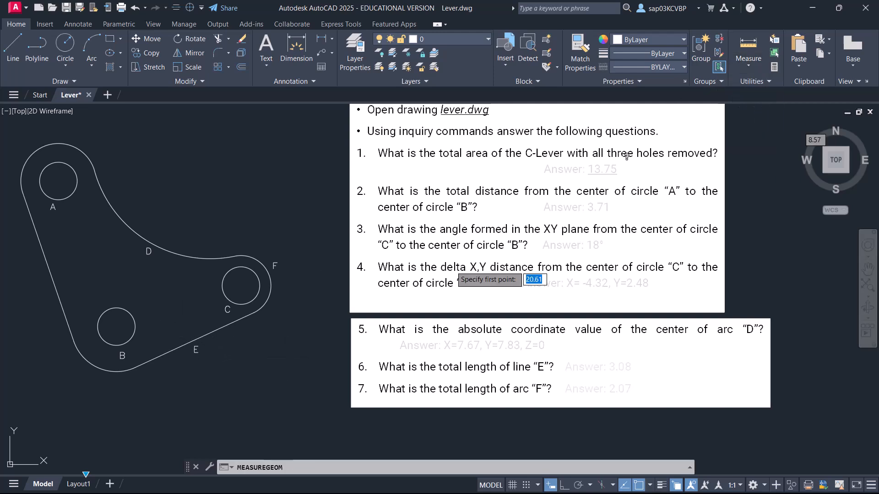
{"action": "left_click", "coordinate": [255, 315]}
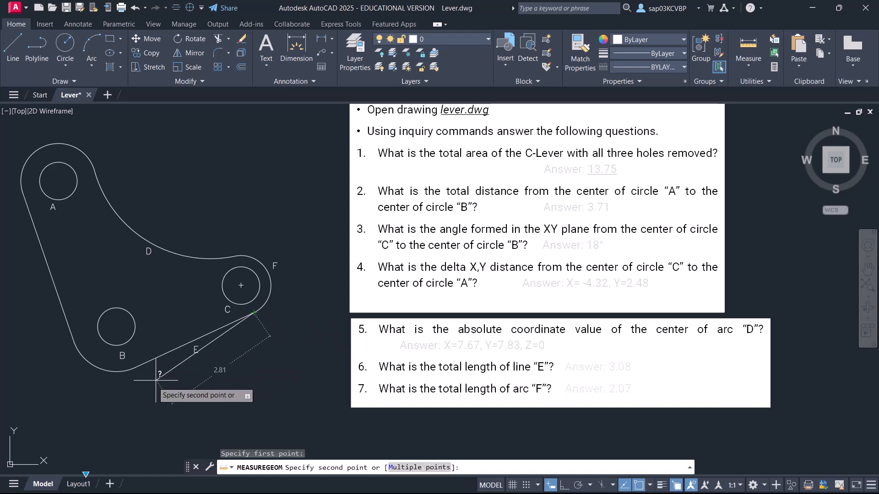
{"action": "left_click", "coordinate": [136, 367]}
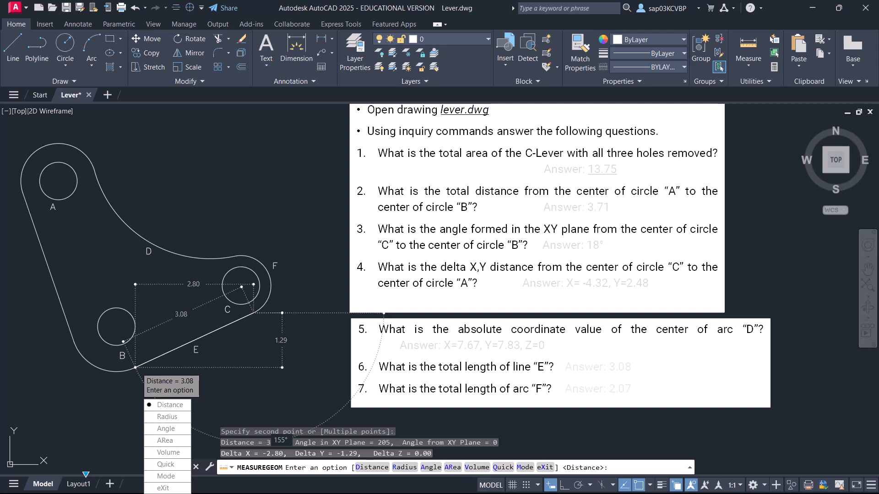
{"action": "key", "text": "Escape"}
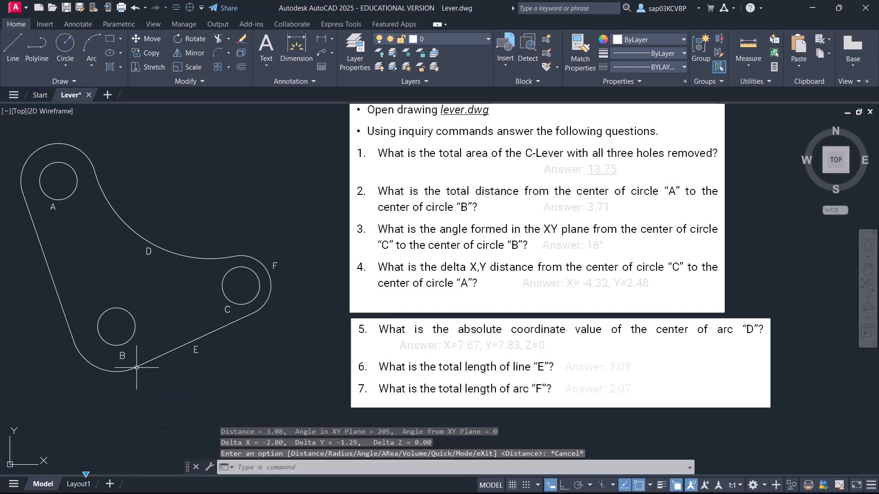
Check the length of line E with the Quick measure tool.
{"action": "left_click", "coordinate": [756, 66]}
{"action": "left_click", "coordinate": [746, 84]}
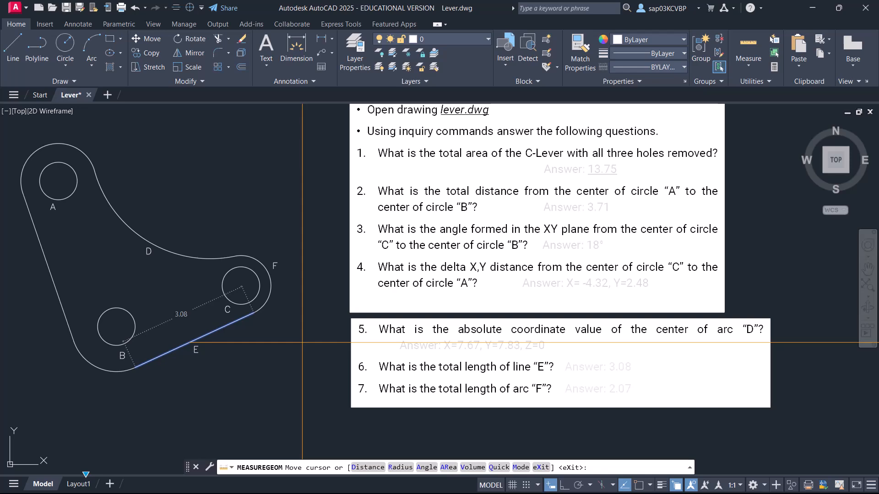
{"action": "key", "text": "Escape"}
Explode the lever's outer outline polyline into separate lines and arcs.
{"action": "middle_click_drag", "start_coordinate": [416, 368], "coordinate": [398, 336]}
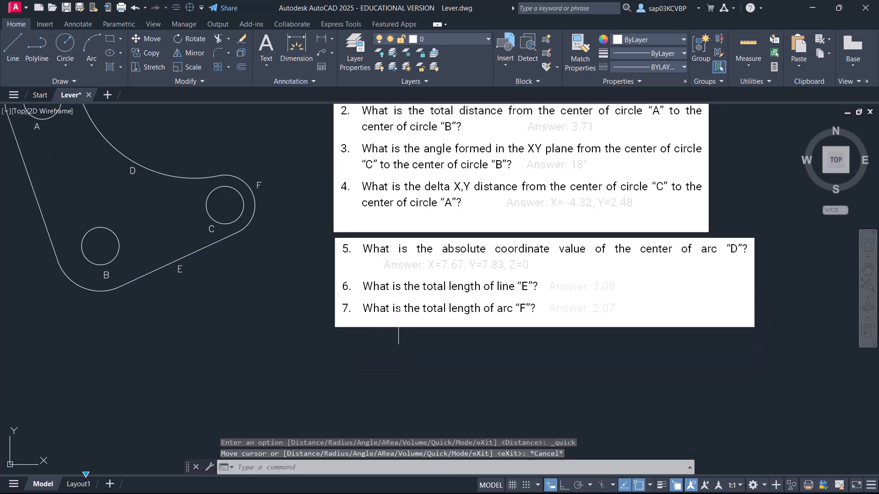
{"action": "mouse_move", "coordinate": [261, 269]}
{"action": "middle_mouse_down"}
{"action": "mouse_move", "coordinate": [290, 413]}
{"action": "mouse_move", "coordinate": [295, 317]}
{"action": "middle_mouse_up"}
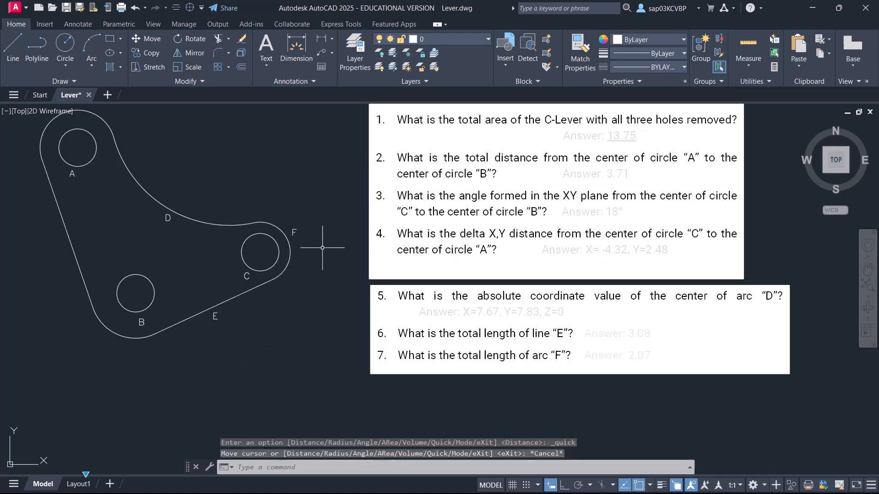
{"action": "left_click", "coordinate": [253, 287]}
{"action": "key", "text": "Escape"}
{"action": "type", "text": "X"}
{"action": "key", "text": "Return"}
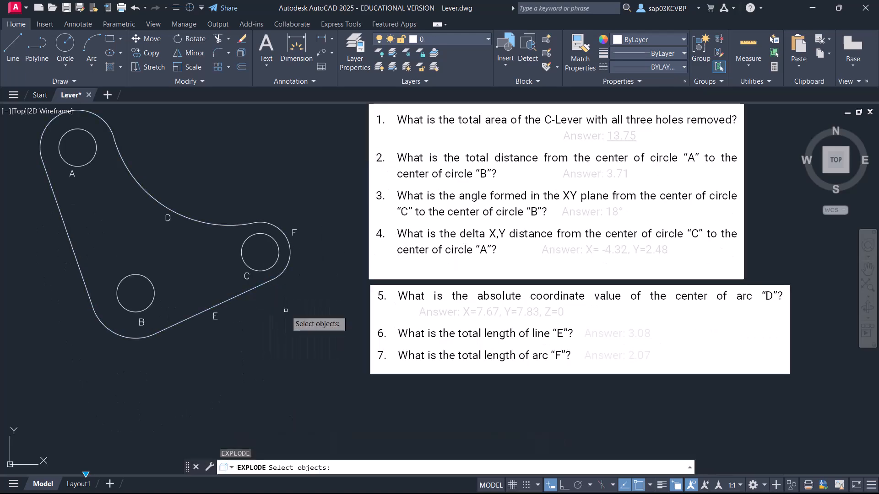
{"action": "left_click", "coordinate": [267, 283]}
{"action": "left_click", "coordinate": [304, 308]}
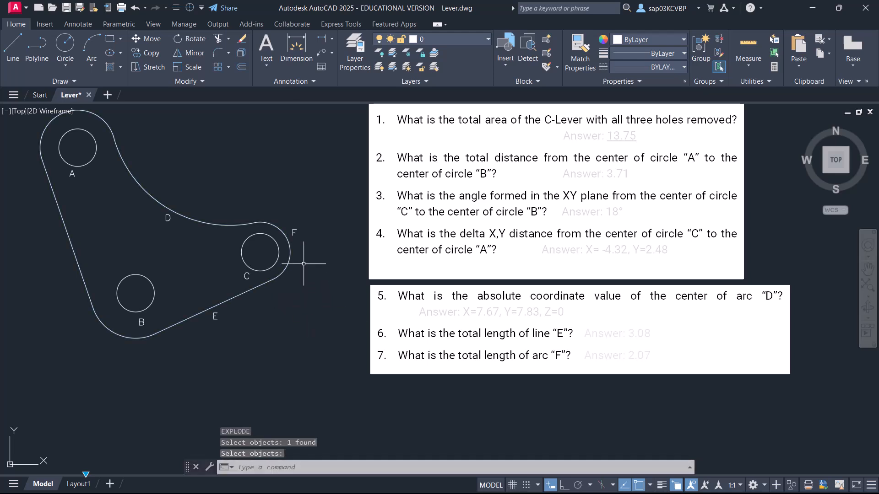
Run LIST on arc F and read its length in the report.
{"action": "left_click", "coordinate": [286, 243]}
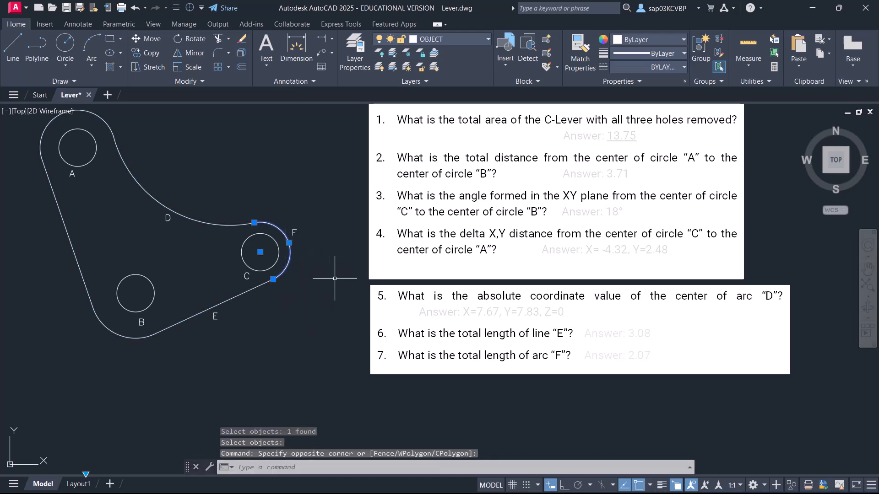
{"action": "type", "text": "LI"}
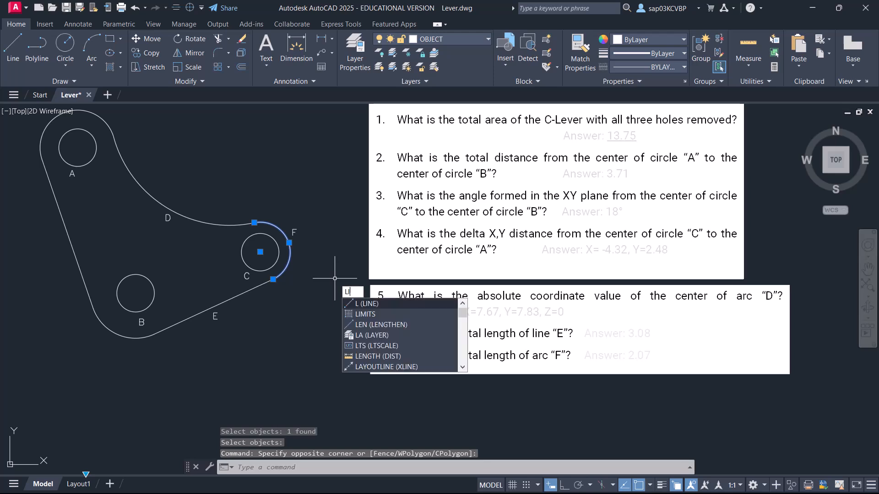
{"action": "type", "text": "ST"}
{"action": "key", "text": "Return"}
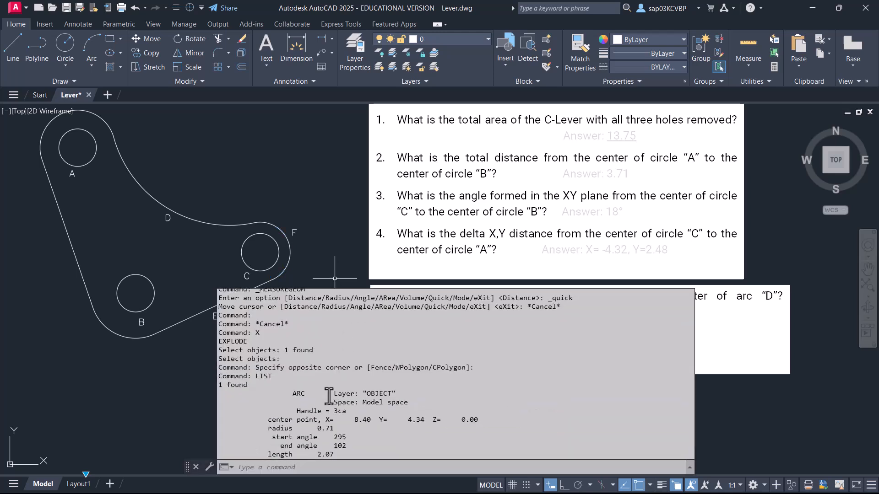
{"action": "left_click_drag", "start_coordinate": [317, 454], "coordinate": [337, 454]}
{"action": "key", "text": "Escape"}
Check arc F's length in its geometry properties, and close the properties and clear the selection.
{"action": "left_click", "coordinate": [290, 243]}
{"action": "mouse_move", "coordinate": [288, 242]}
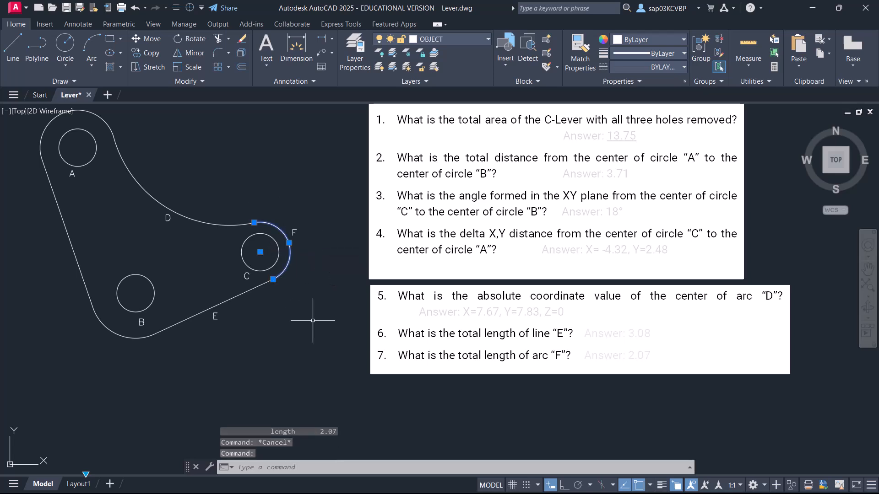
{"action": "key", "text": "Escape"}
{"action": "left_click", "coordinate": [304, 260]}
{"action": "left_click", "coordinate": [284, 267]}
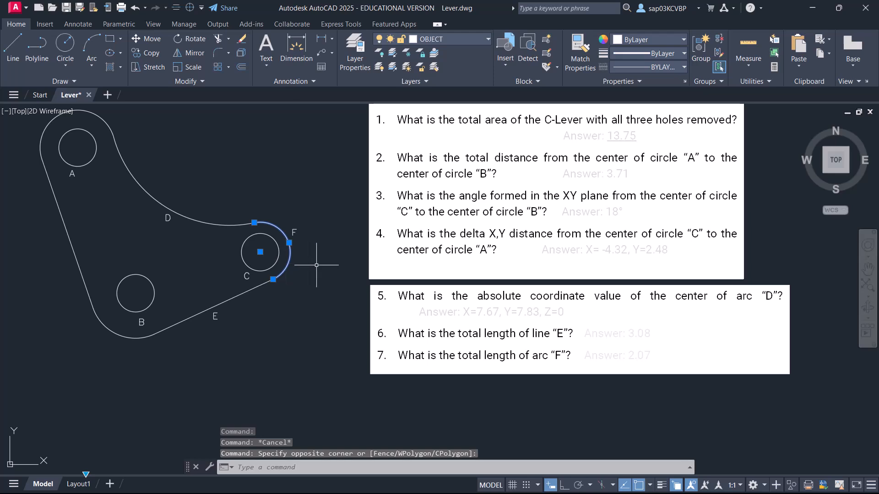
{"action": "key", "text": "ctrl+1"}
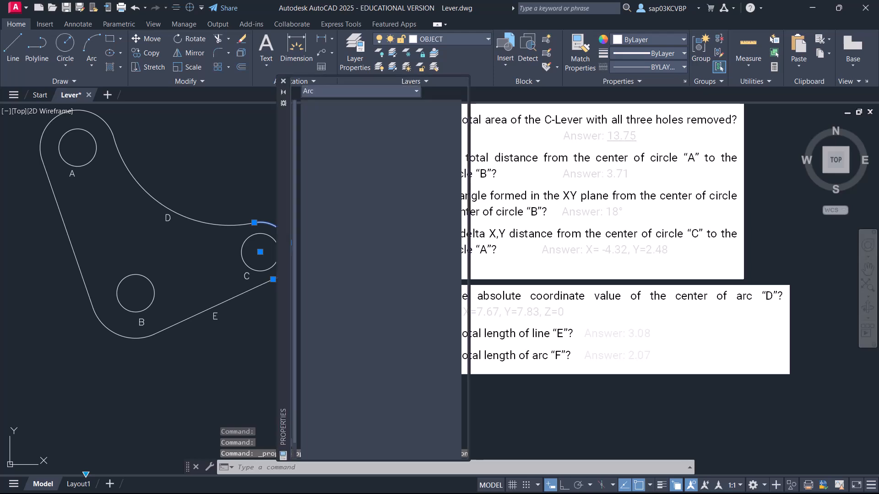
{"action": "scroll", "coordinate": [414, 384], "scroll_direction": "down", "scroll_amount": 2}
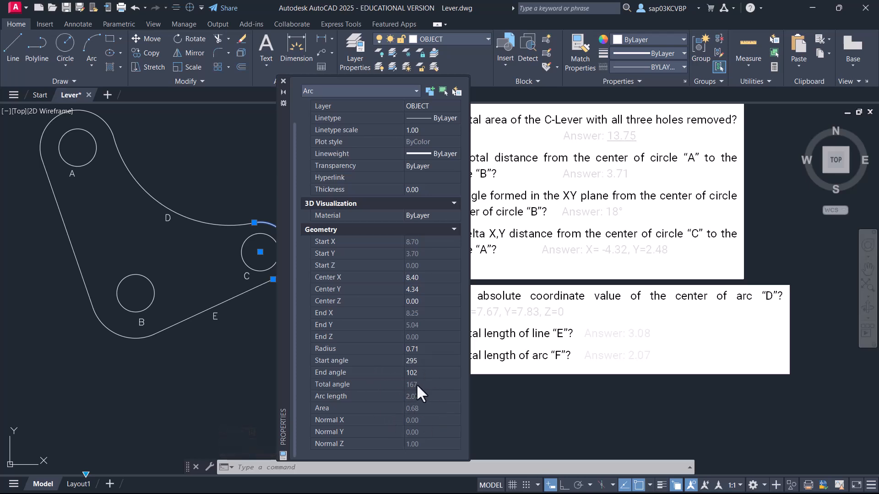
{"action": "left_click", "coordinate": [283, 81]}
{"action": "key", "text": "Escape"}
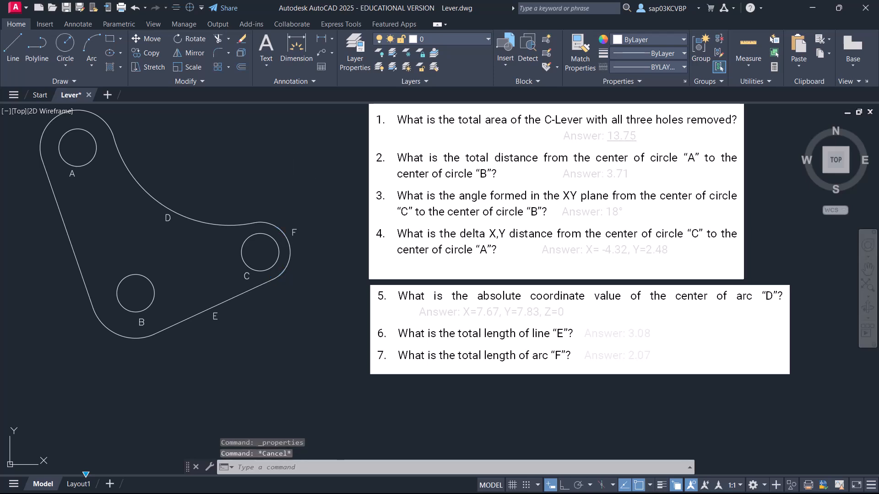
Undo the property and list operations and the explode to restore the lever outline as a single polyline.
{"action": "key", "text": "ctrl+z"}
{"action": "key", "text": "ctrl+z"}
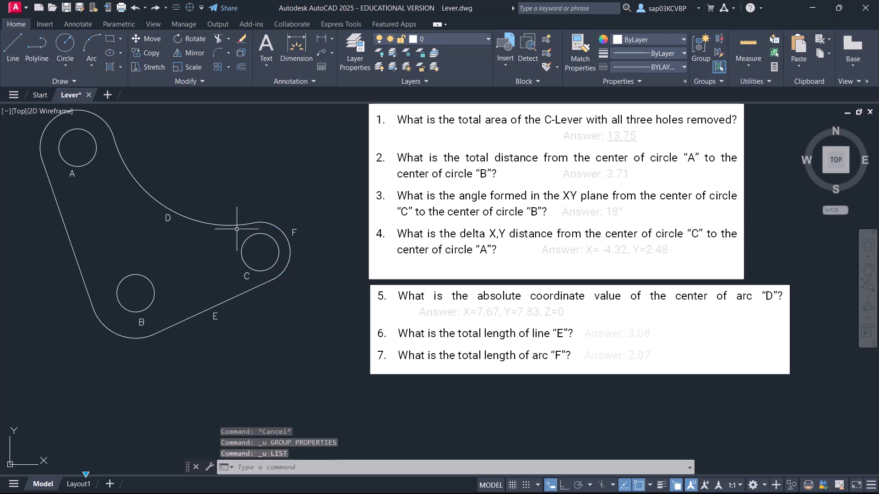
{"action": "key", "text": "ctrl+z"}
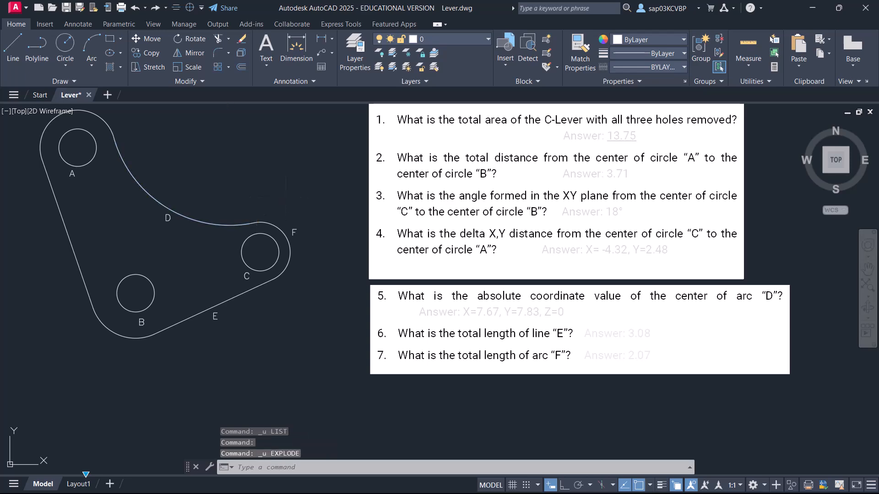
{"action": "key", "text": "ctrl+z"}
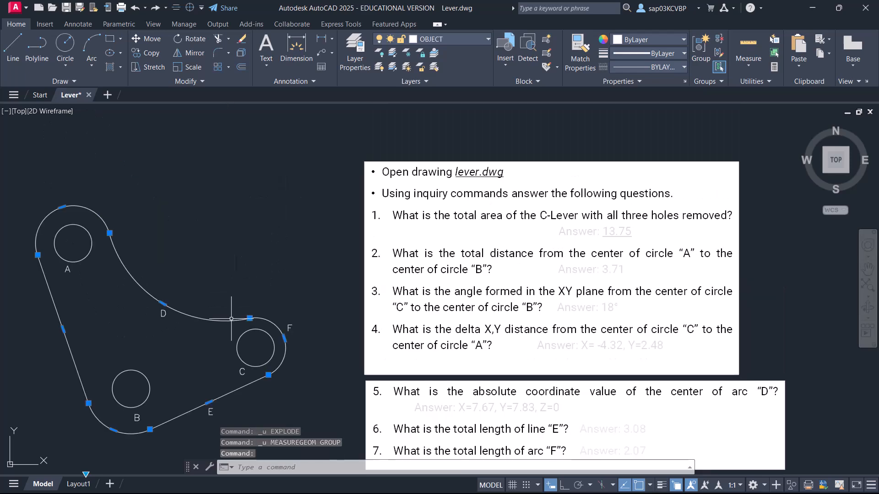
{"action": "key", "text": "Escape"}
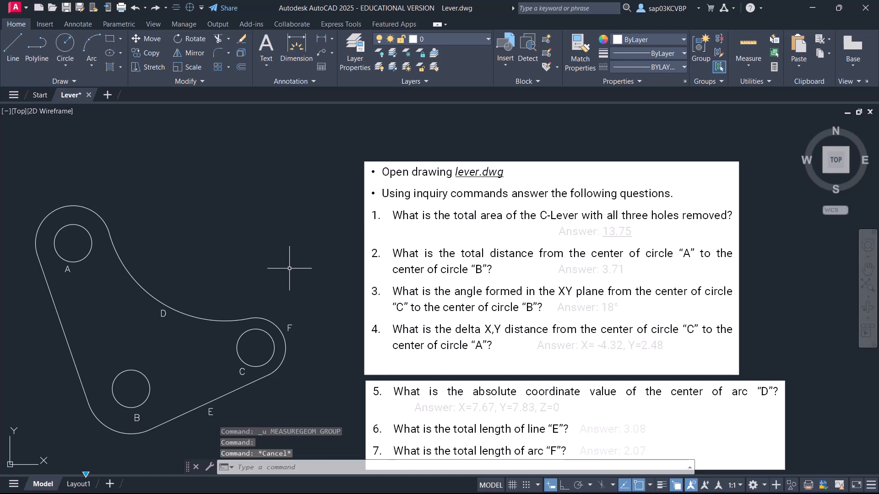
Run STATUS to review the drawing's limits, current layer, properties and mode settings.
{"action": "type", "text": "A"}
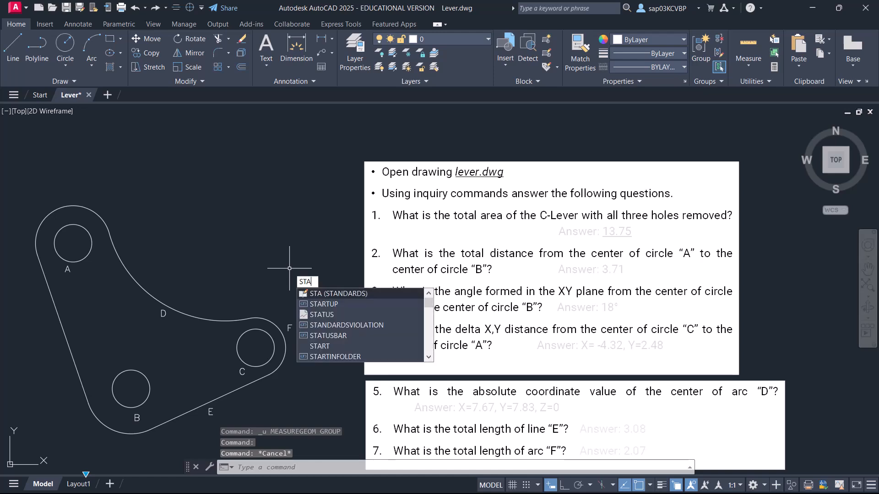
{"action": "type", "text": "TUS"}
{"action": "key", "text": "Return"}
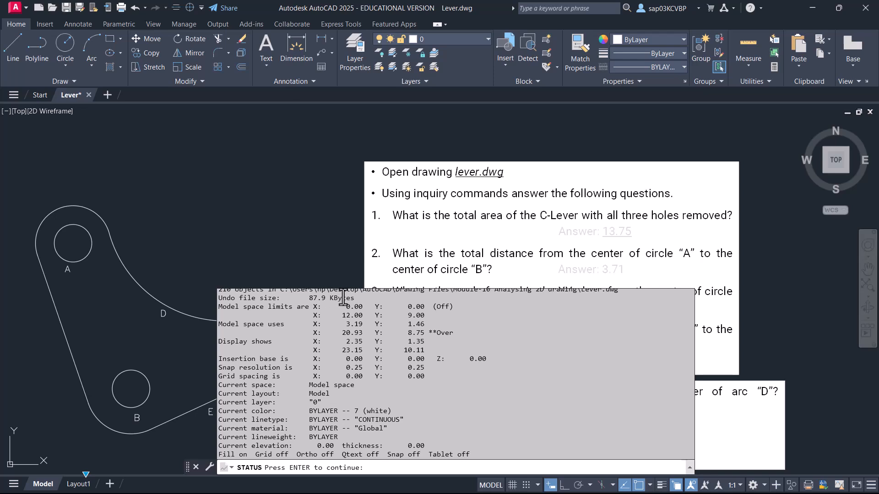
{"action": "left_click", "coordinate": [281, 228]}
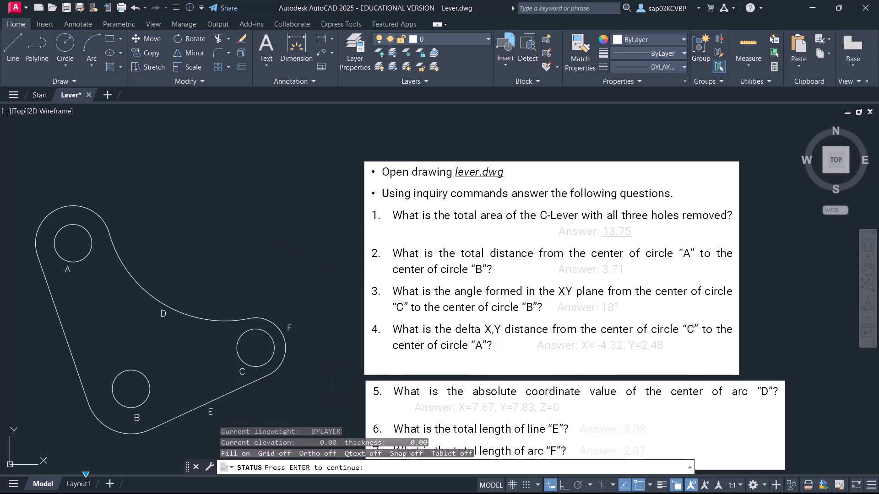
{"action": "key", "text": "Escape"}
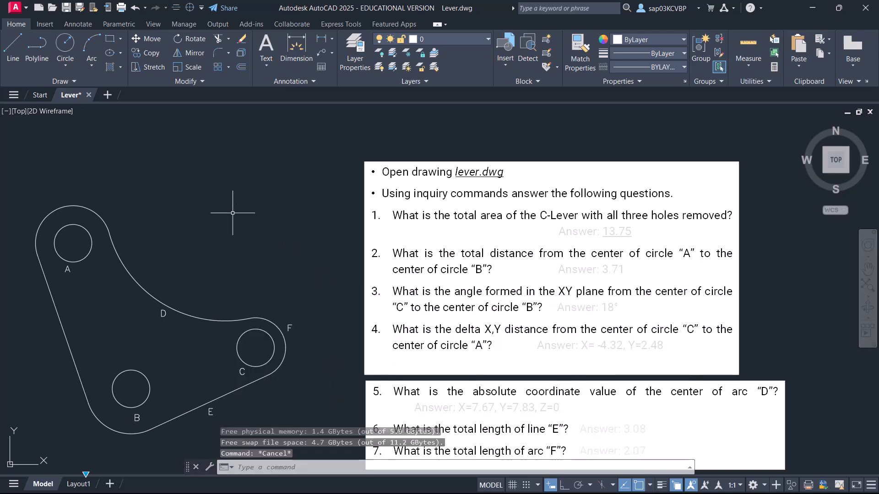
Save the drawing and run STATUS again, continuing through to the end of the report.
{"action": "key", "text": "ctrl+s"}
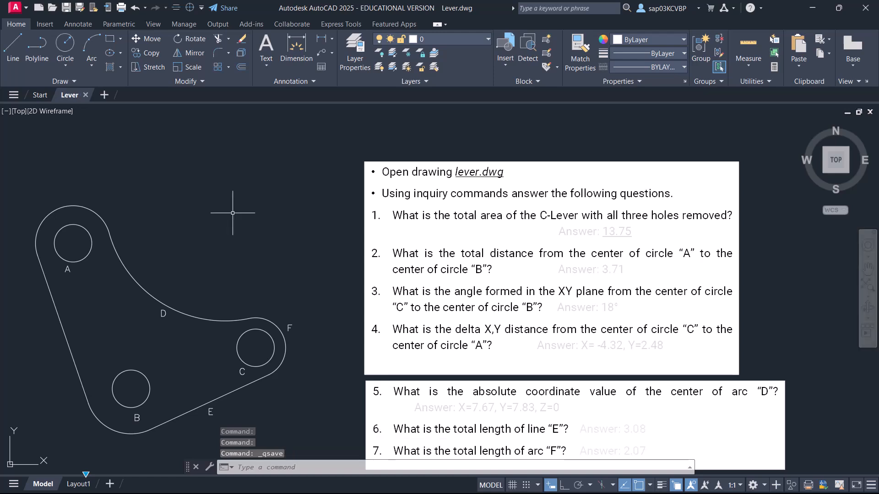
{"action": "type", "text": "STATUS"}
{"action": "key", "text": "Return"}
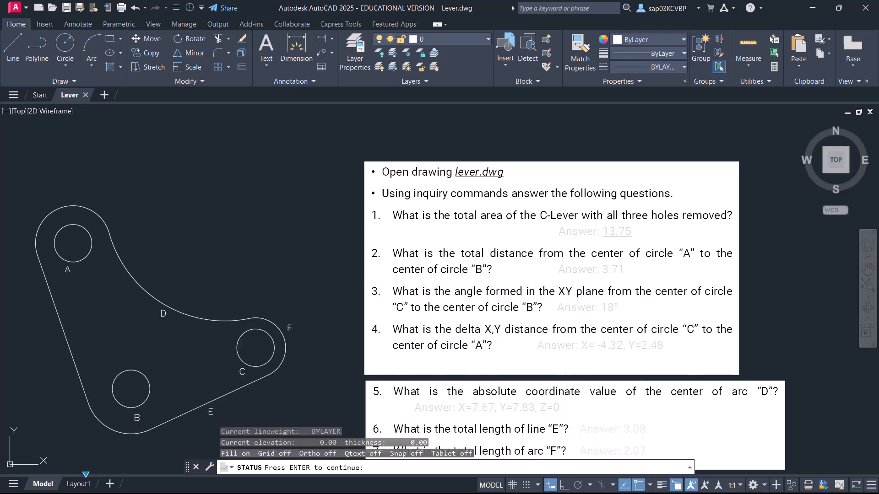
{"action": "key", "text": "Return"}
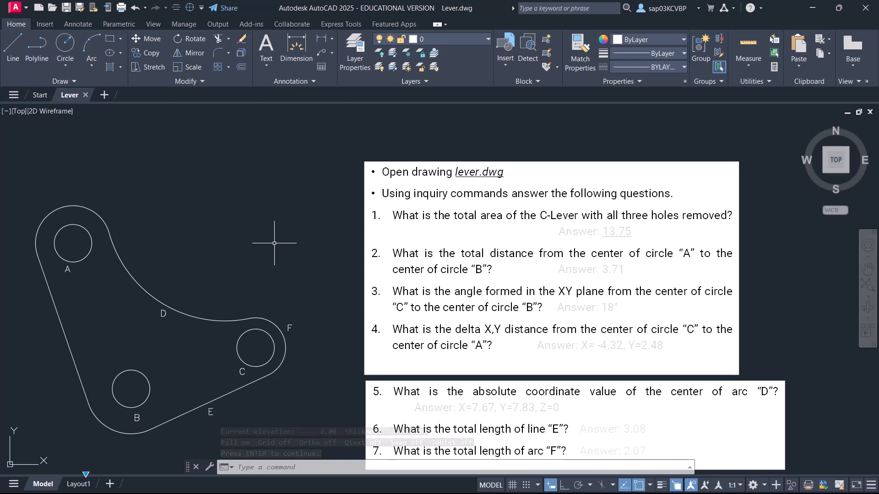
Measure the radius of arc D on the lever outline.
{"action": "left_click", "coordinate": [746, 62]}
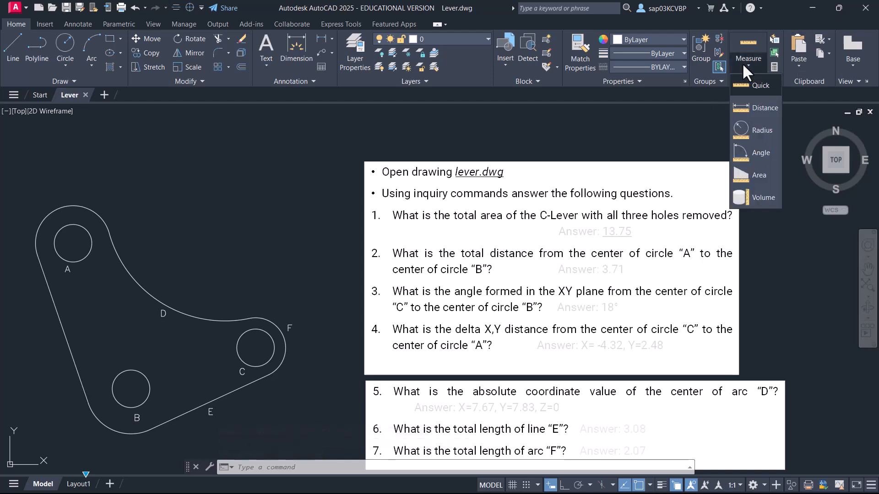
{"action": "left_click", "coordinate": [762, 131]}
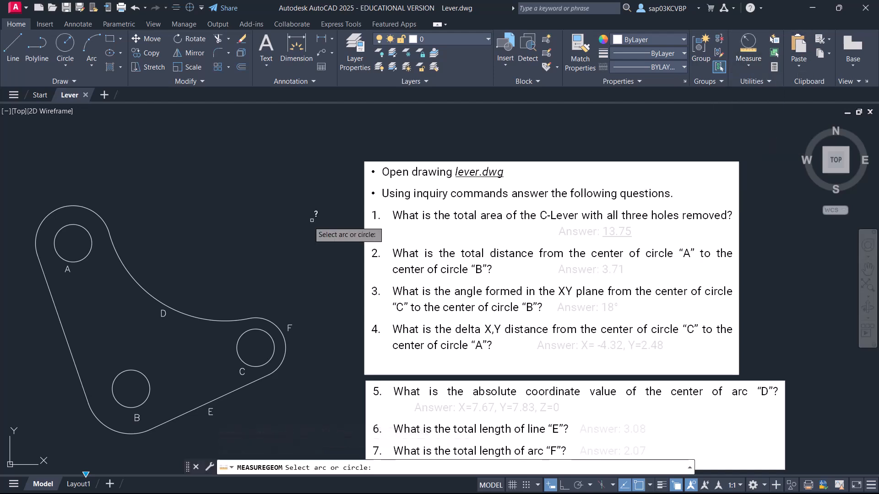
{"action": "left_click", "coordinate": [140, 285]}
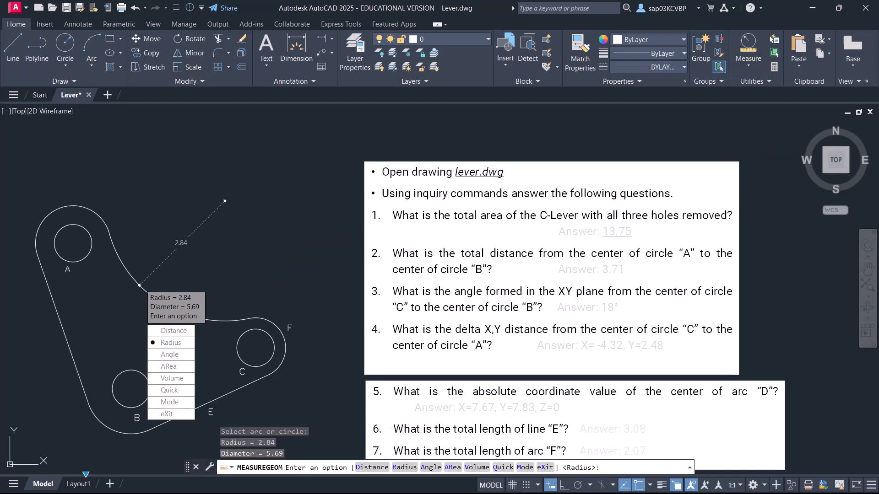